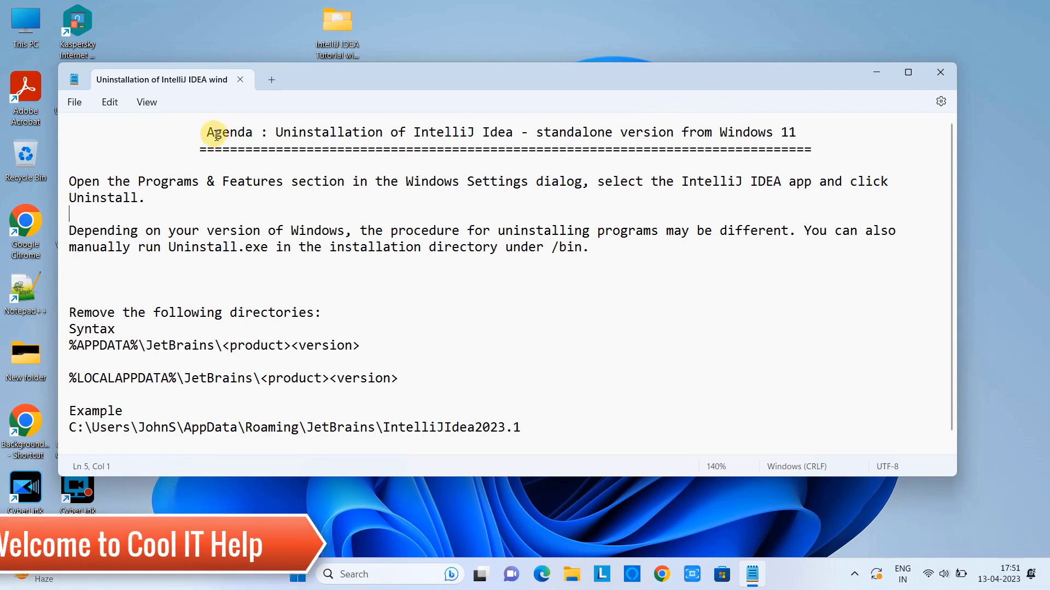
- Highlight the Agenda heading and the Programs & Features, Windows Settings and Uninstall instructions
drag(211, 131, 806, 126)
click(269, 131)
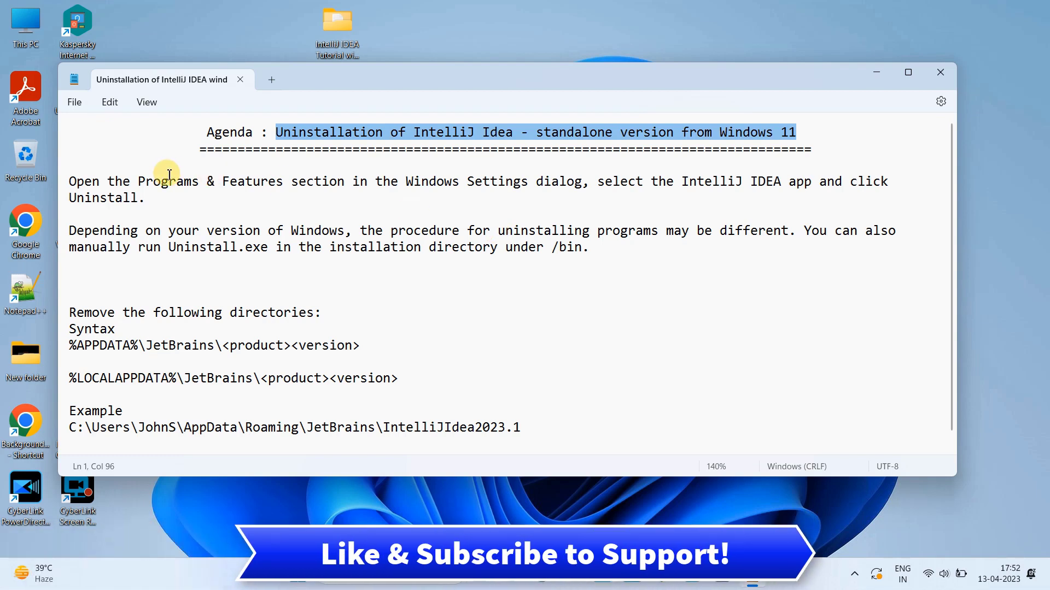
click(164, 200)
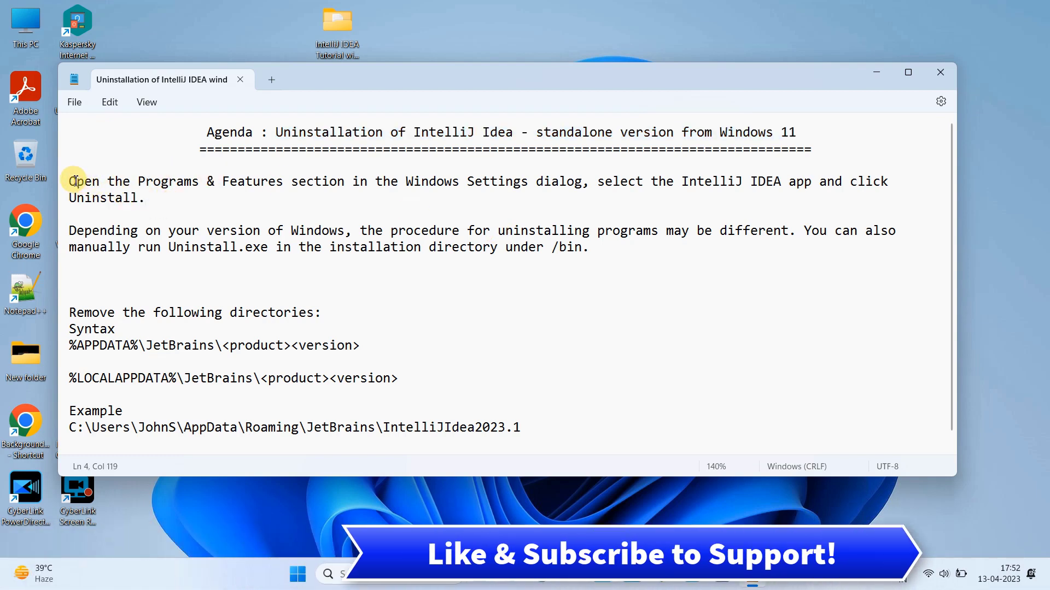
drag(68, 182, 284, 180)
click(285, 179)
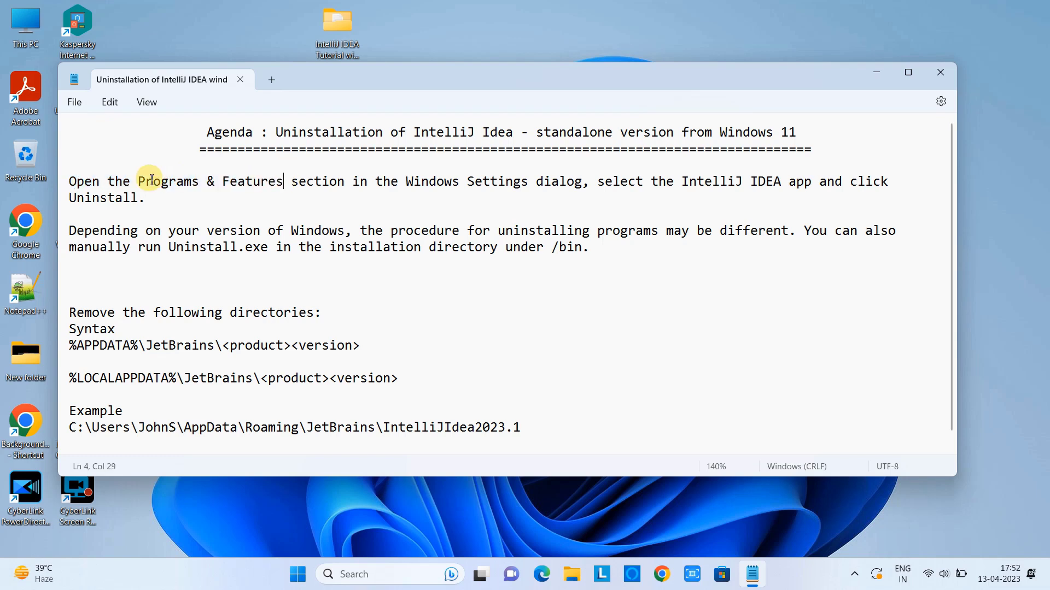
drag(138, 181, 283, 181)
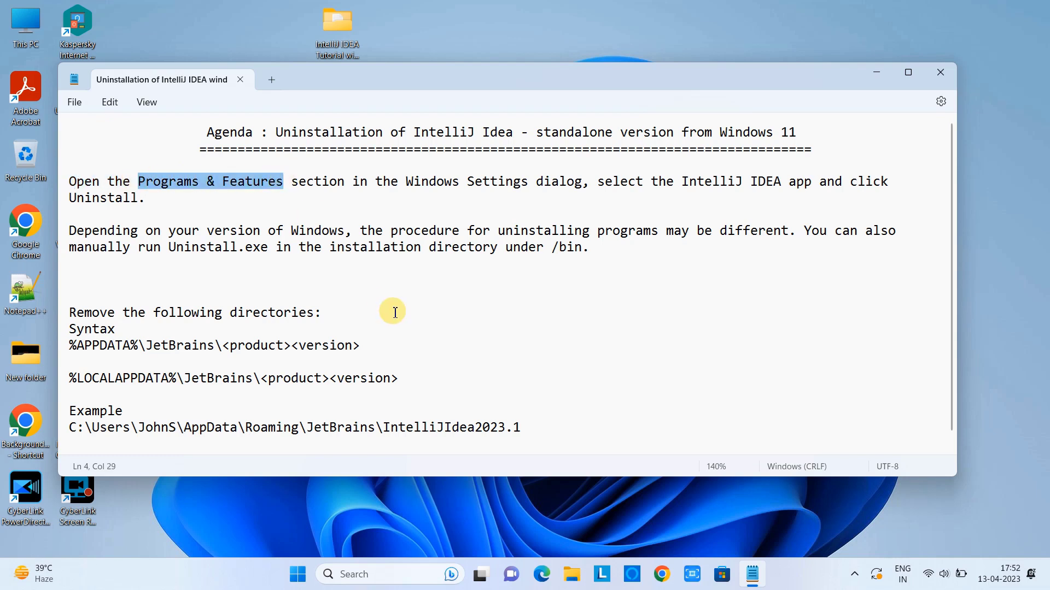
drag(406, 183, 886, 179)
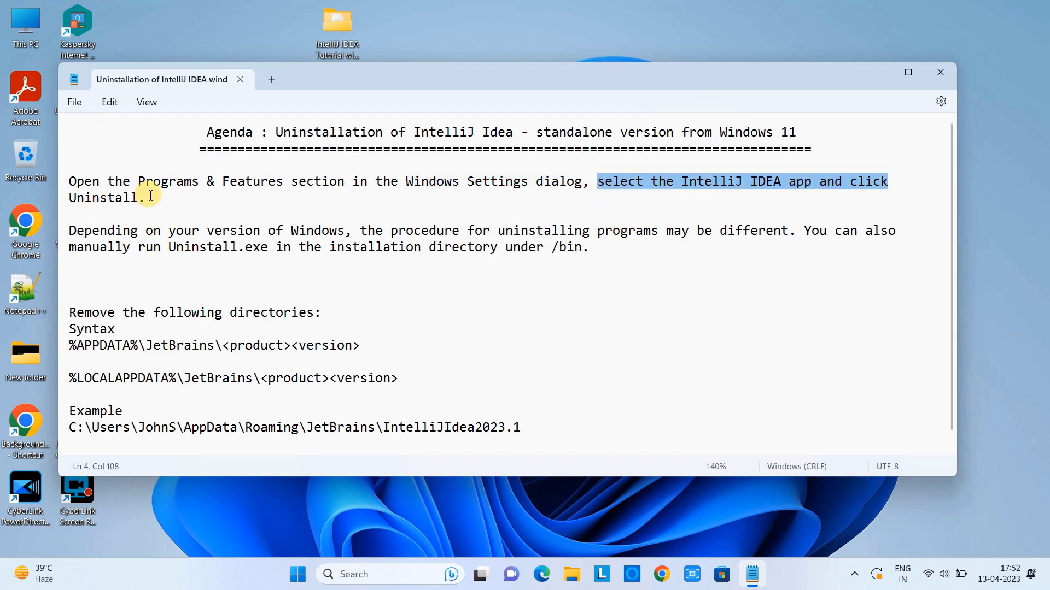
drag(145, 198, 339, 232)
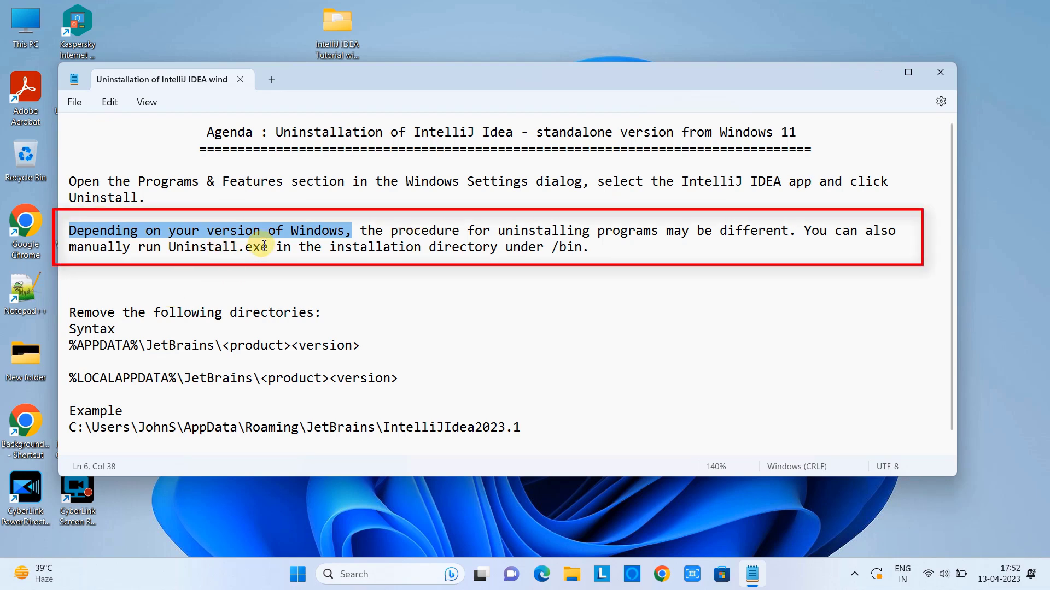
- Point out the paragraph about Windows versions, then minimize the Notepad note
drag(599, 247, 628, 262)
click(140, 273)
click(654, 274)
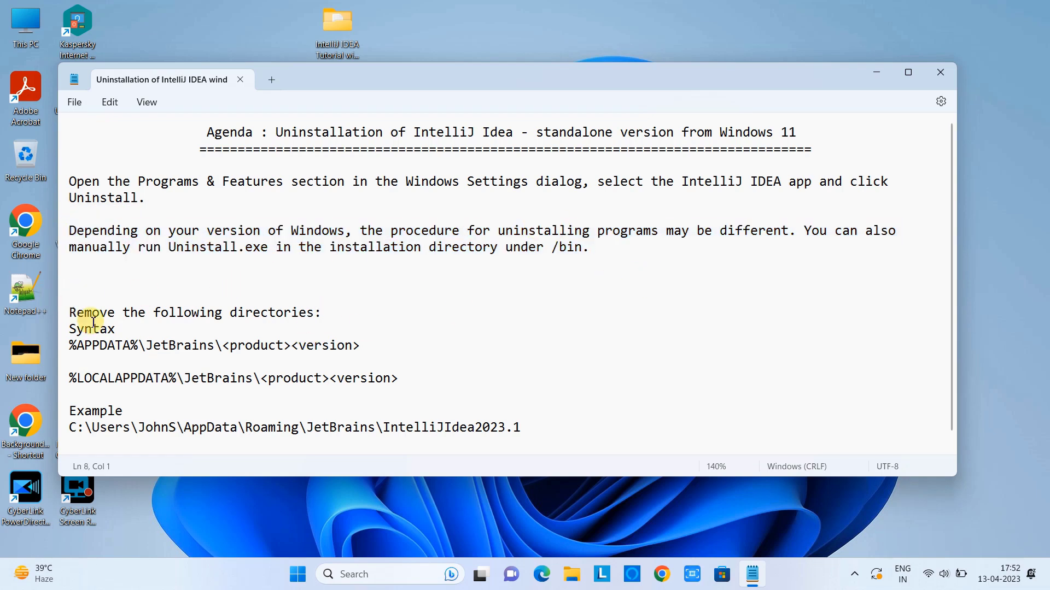
click(876, 72)
- Search Windows for 'apps' and open Add or remove programs
click(370, 580)
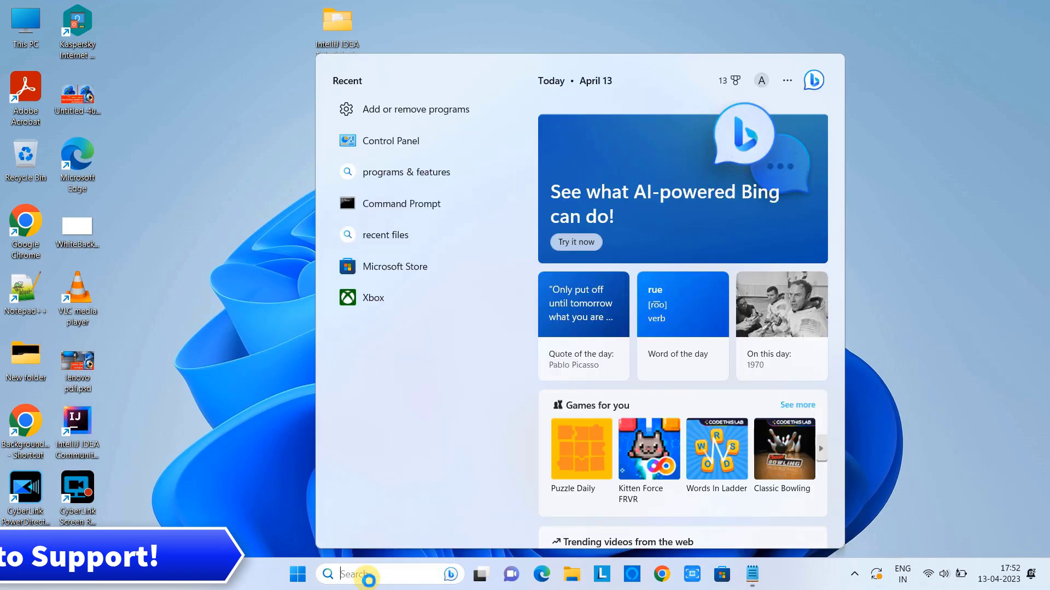
text(apps)
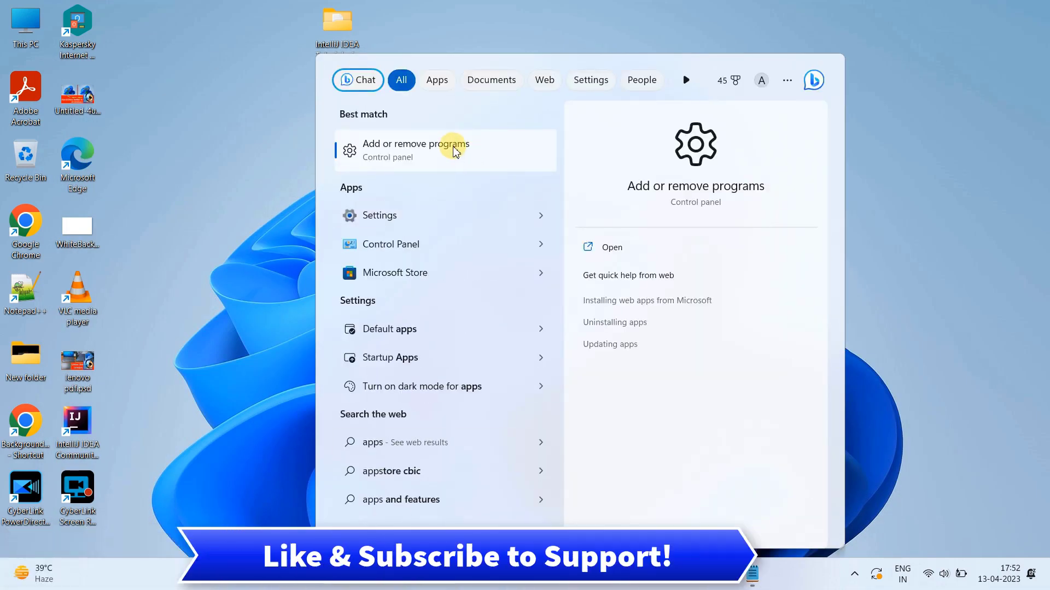
click(394, 143)
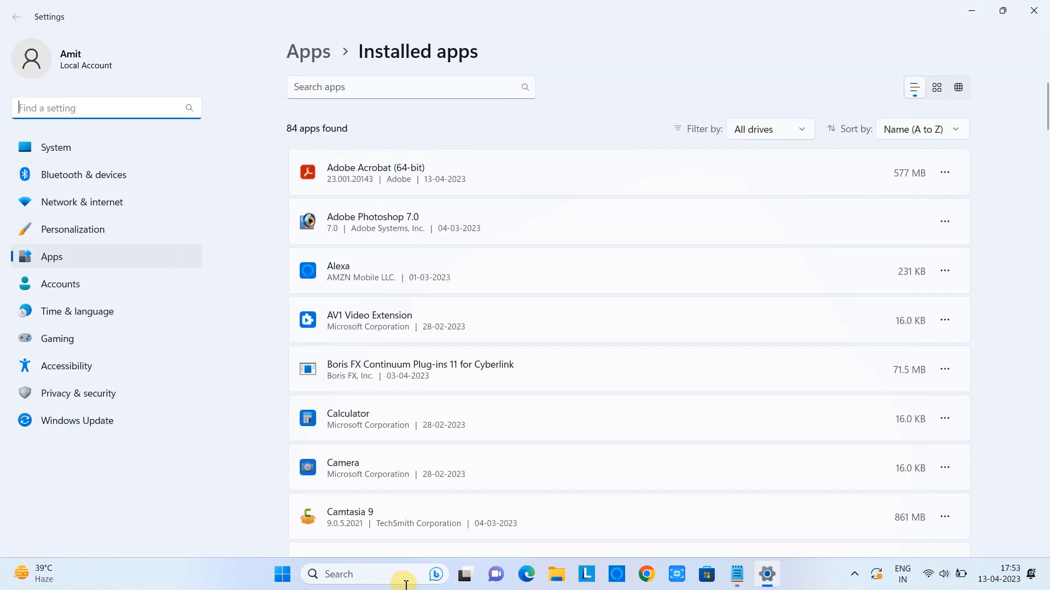
- Filter Installed apps by 'intelli' and choose Uninstall for IntelliJ IDEA Community Edition 2023.1
scroll(550, 372, down, 20)
scroll(550, 377, up, 20)
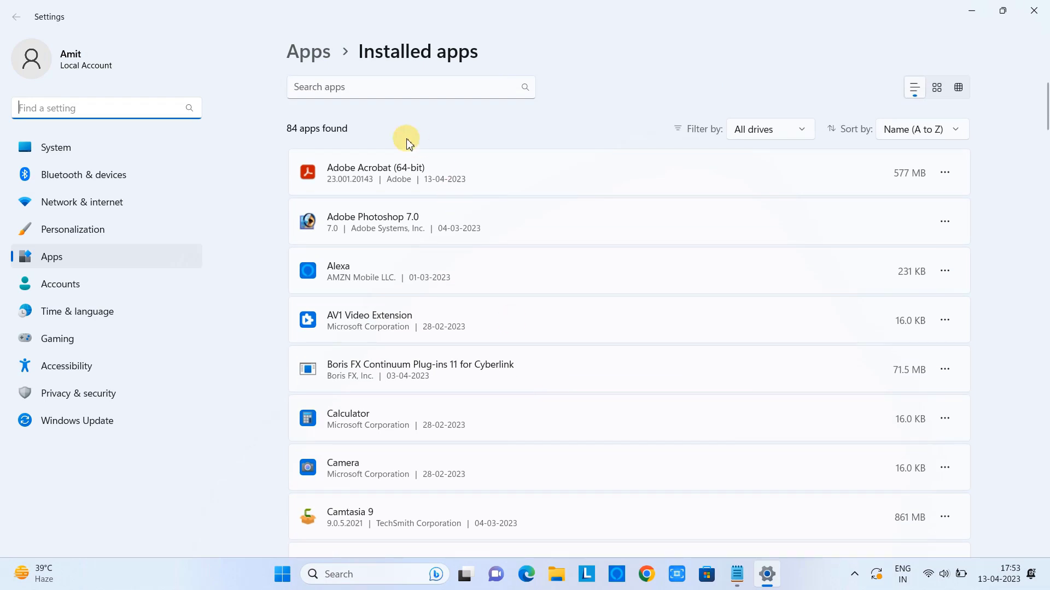
click(390, 94)
text(int)
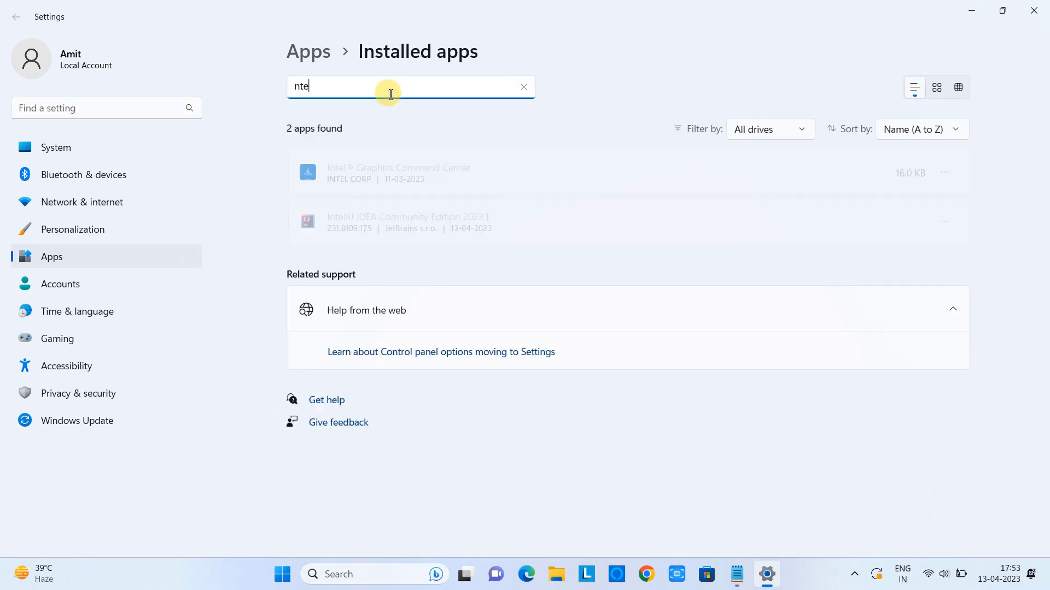
key(BackSpace)
key(BackSpace)
text(ntelli)
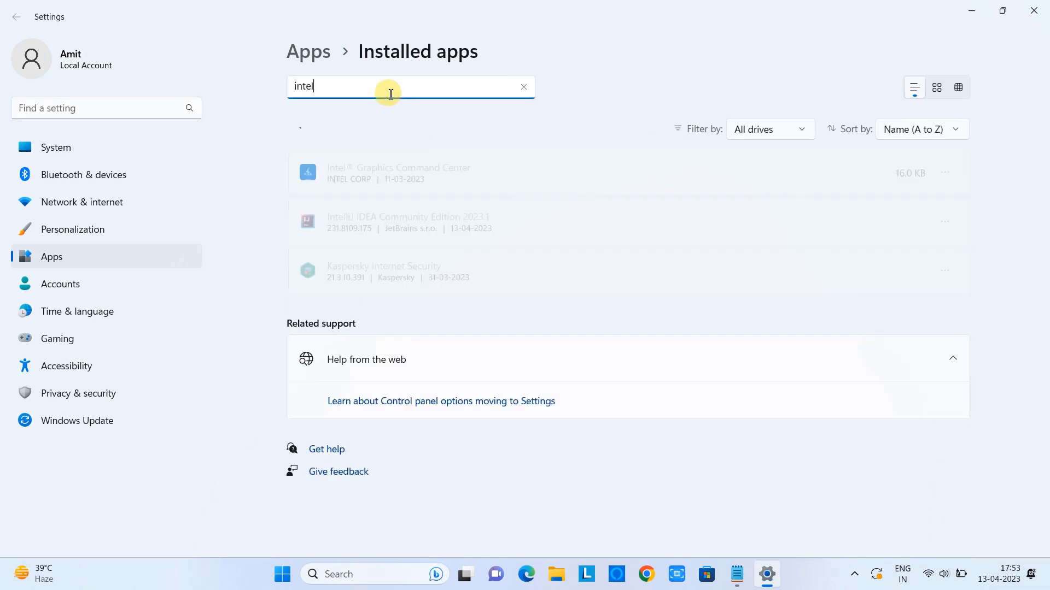
click(481, 172)
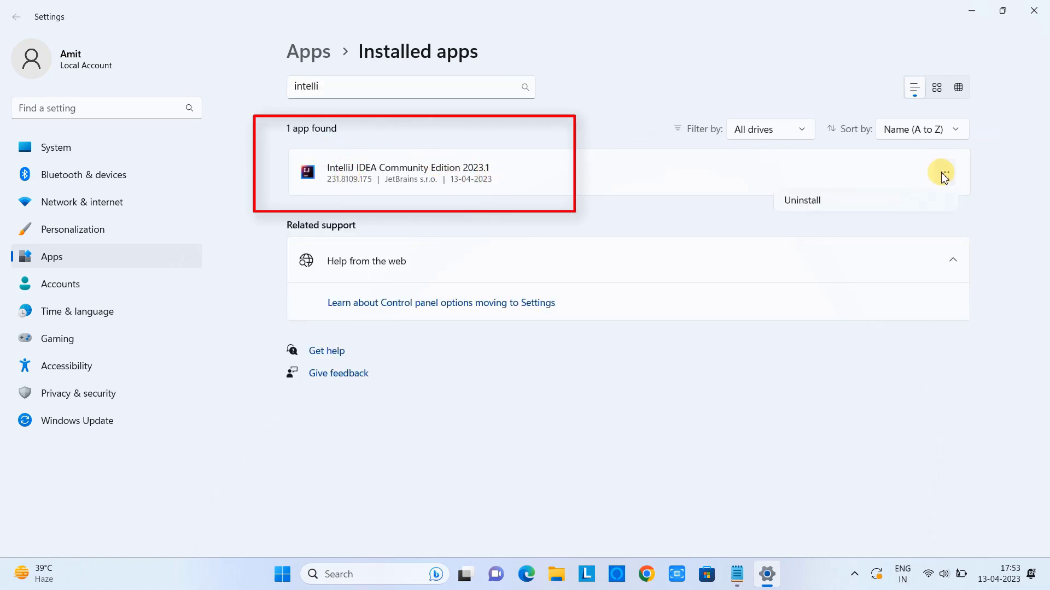
click(818, 224)
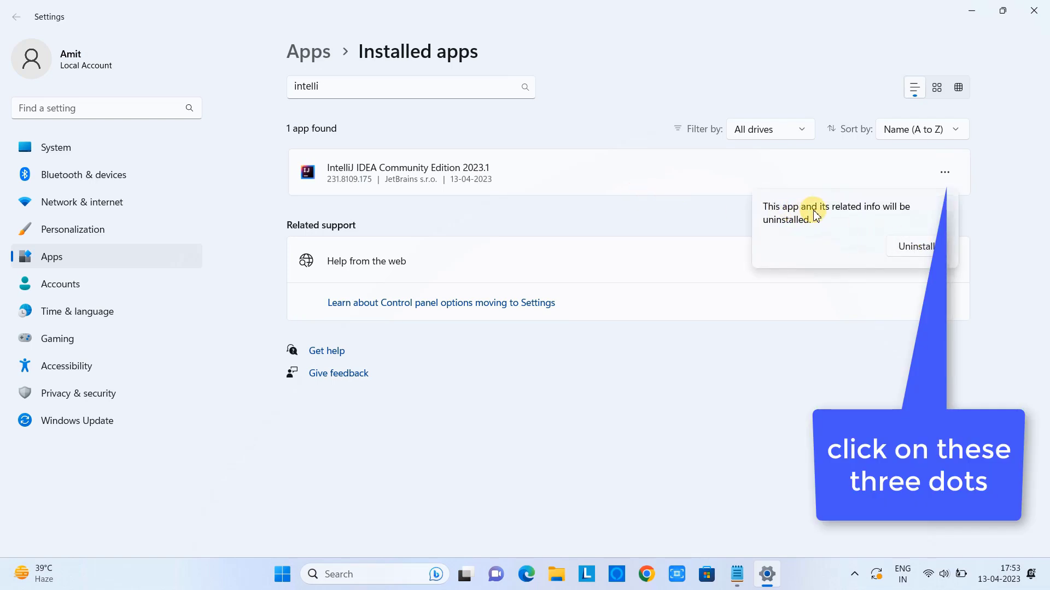
click(928, 251)
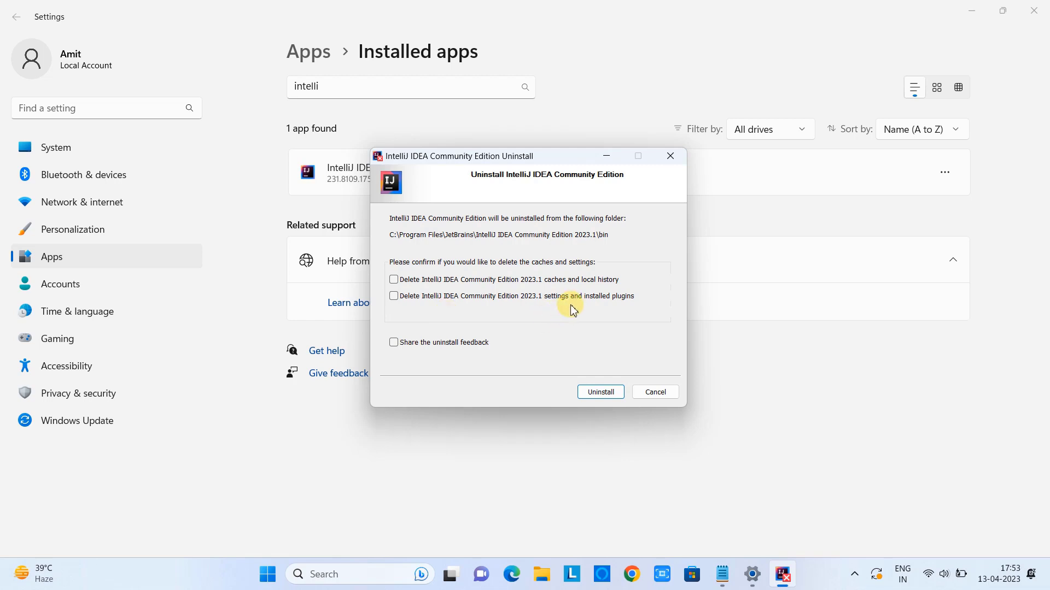
- Uninstall IntelliJ IDEA with caches, local history, settings and plugins deleted, then close the uninstaller
click(394, 280)
click(397, 298)
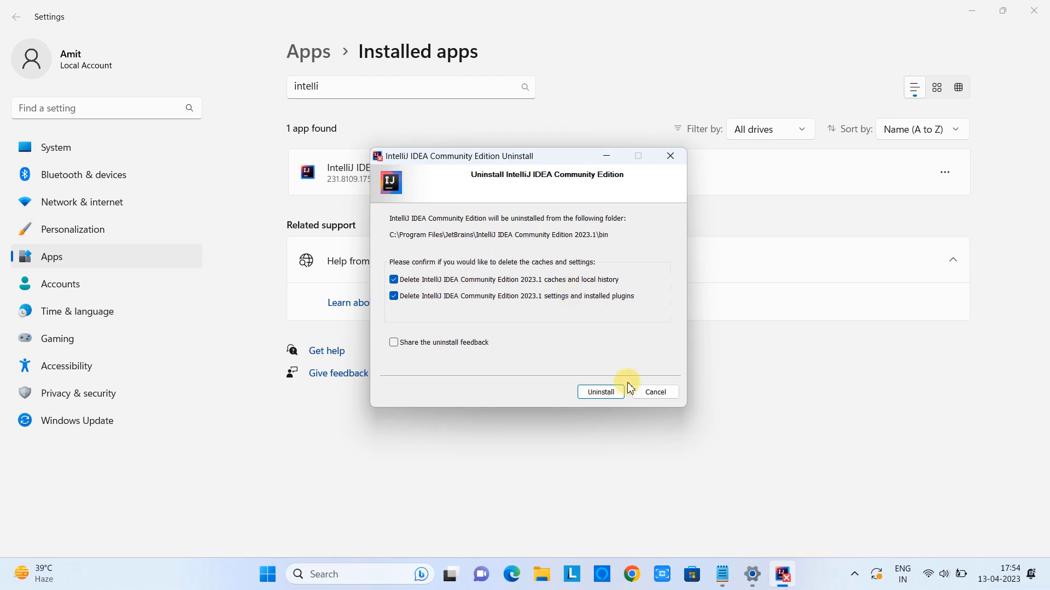
click(599, 394)
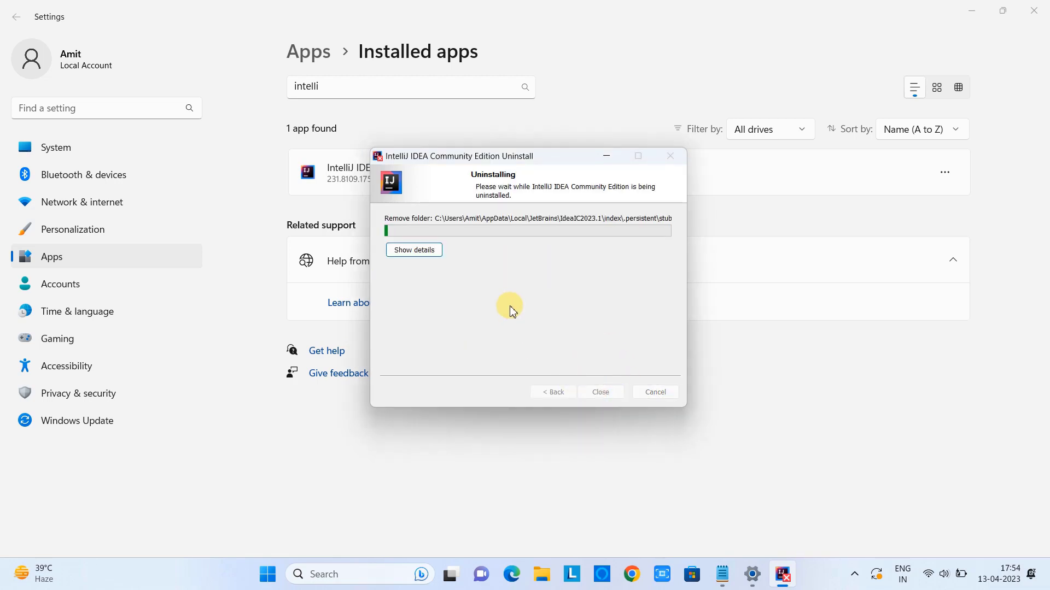
drag(492, 157, 468, 135)
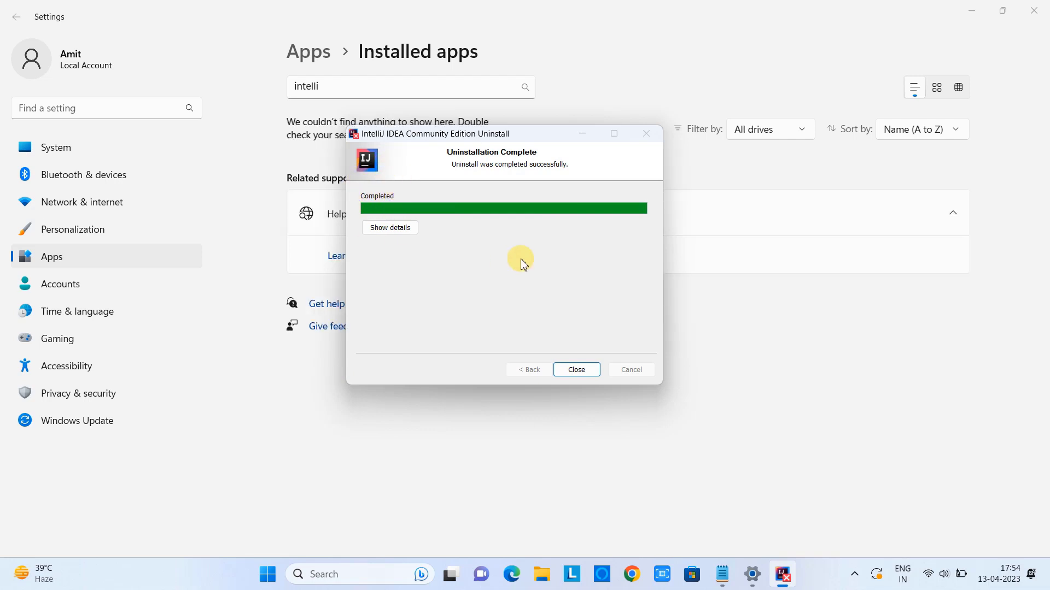
click(577, 370)
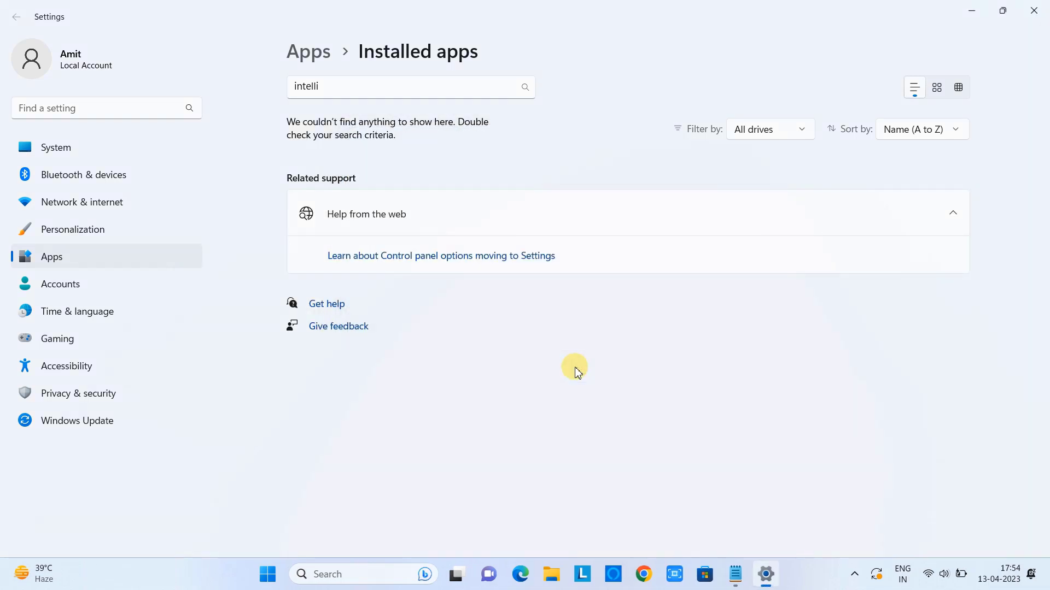
- Confirm 'intellij' no longer appears in Installed apps and close Settings
click(332, 82)
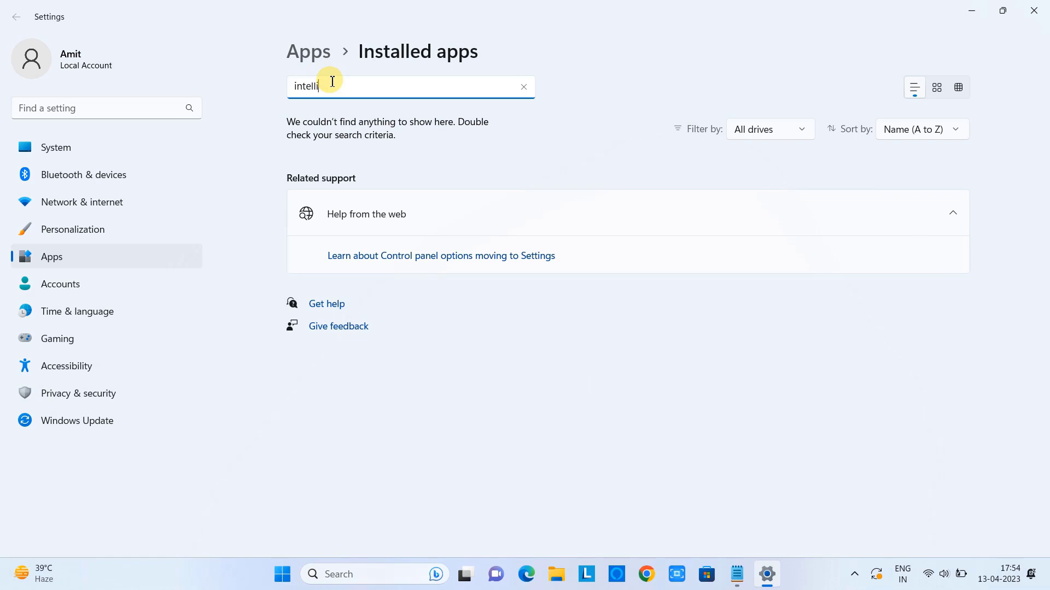
text(j)
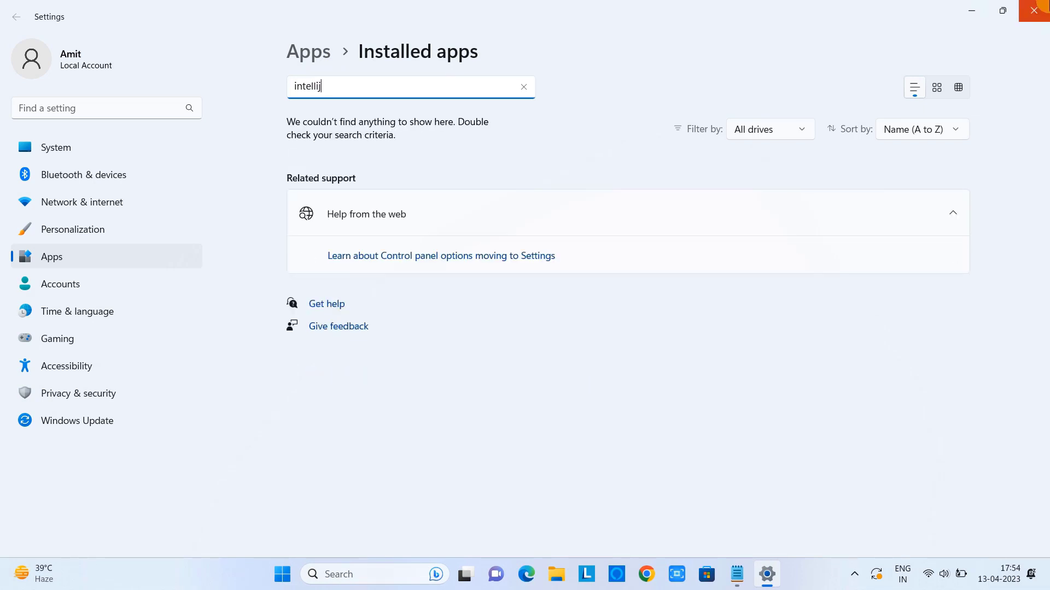
click(1035, 10)
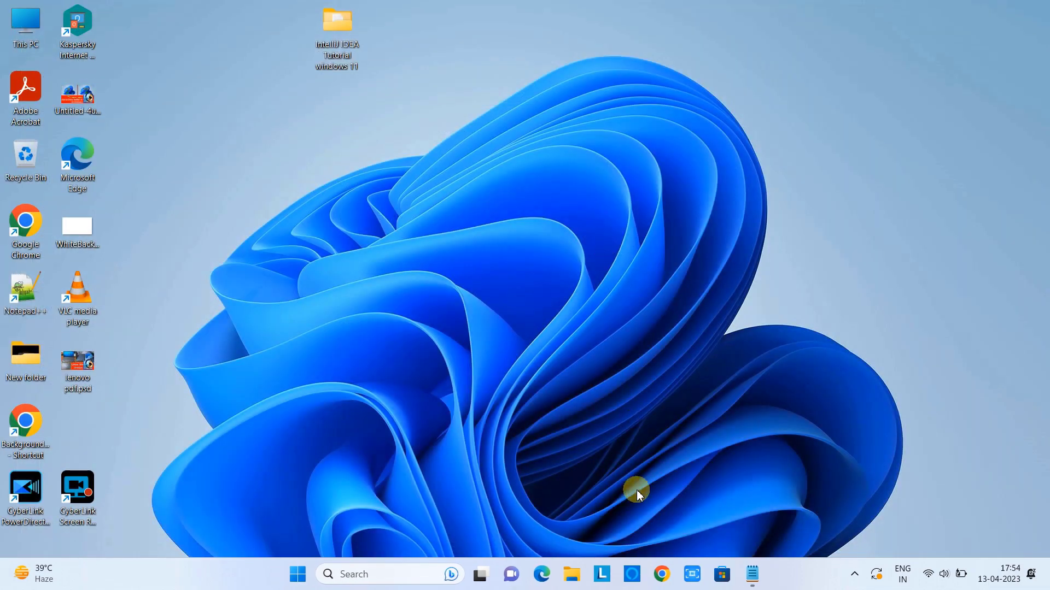
- Review the %APPDATA%\JetBrains directory line and its Roaming IntelliJIdea2023.1 example path in the note
click(760, 559)
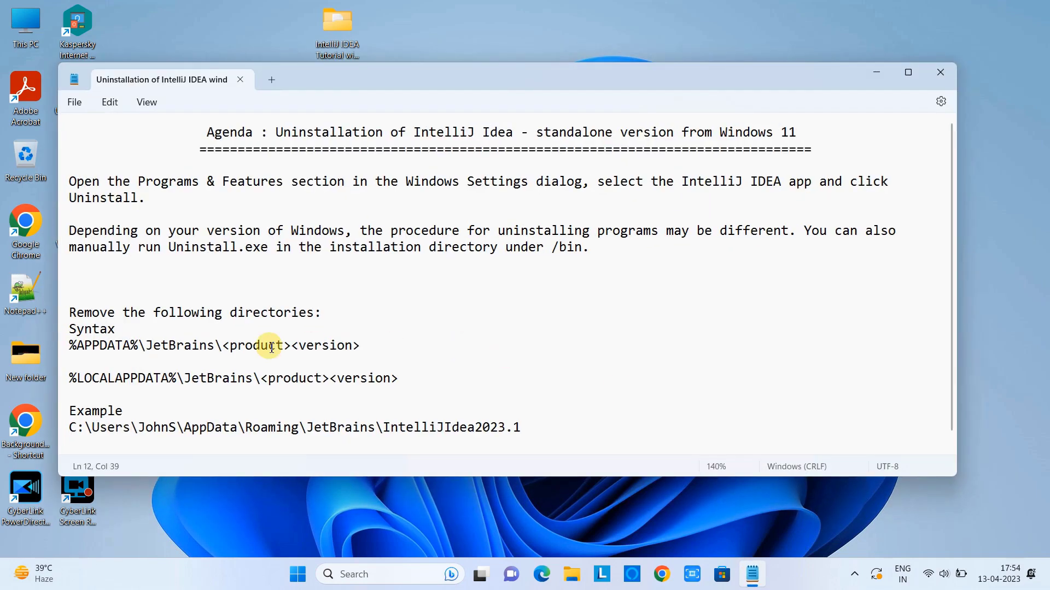
scroll(282, 340, down, 1)
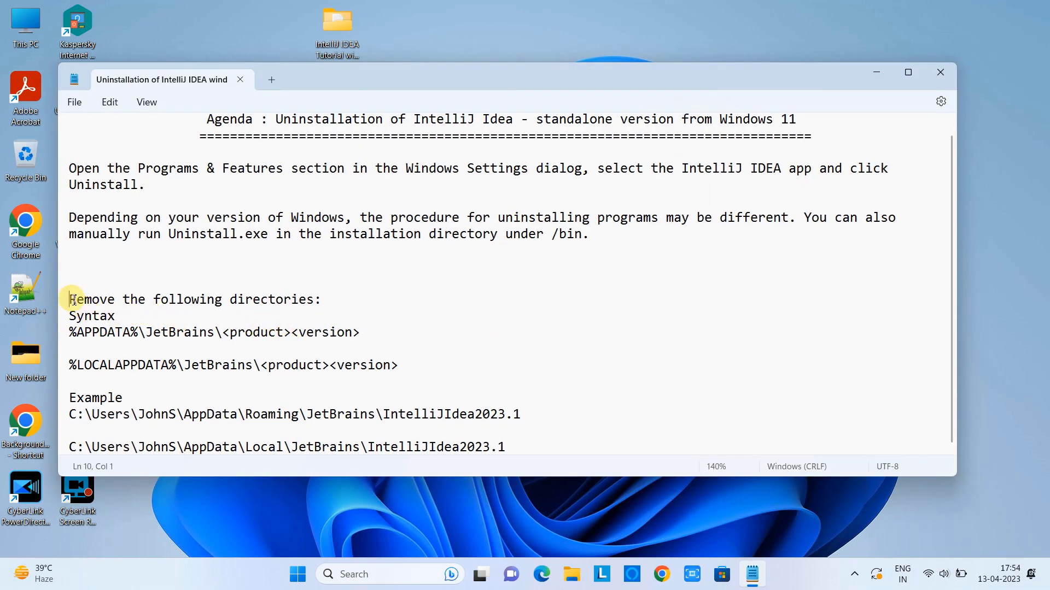
drag(73, 300, 329, 299)
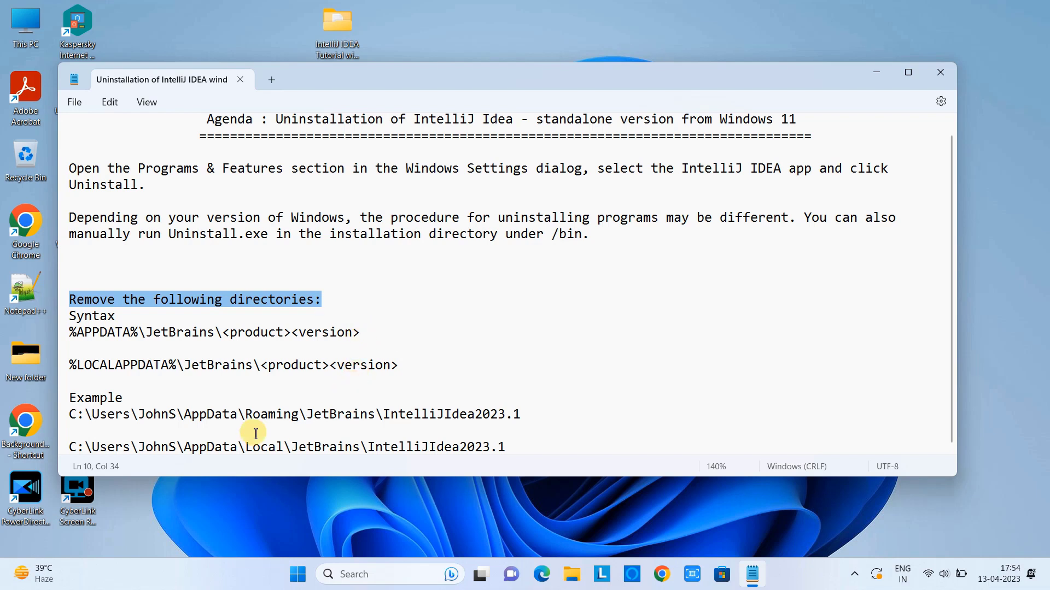
click(131, 334)
drag(132, 334, 82, 335)
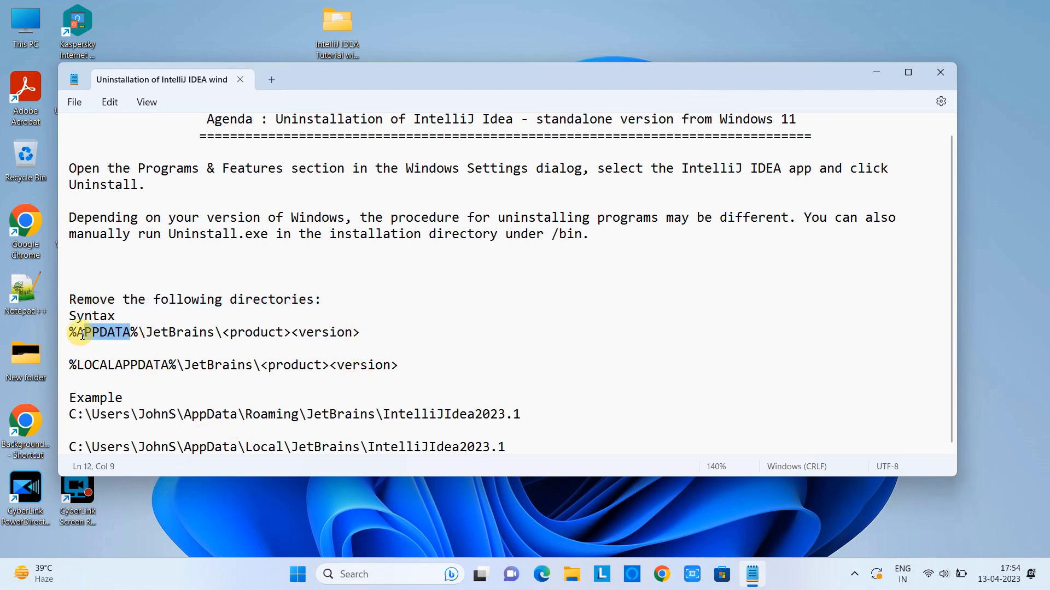
drag(147, 333, 214, 331)
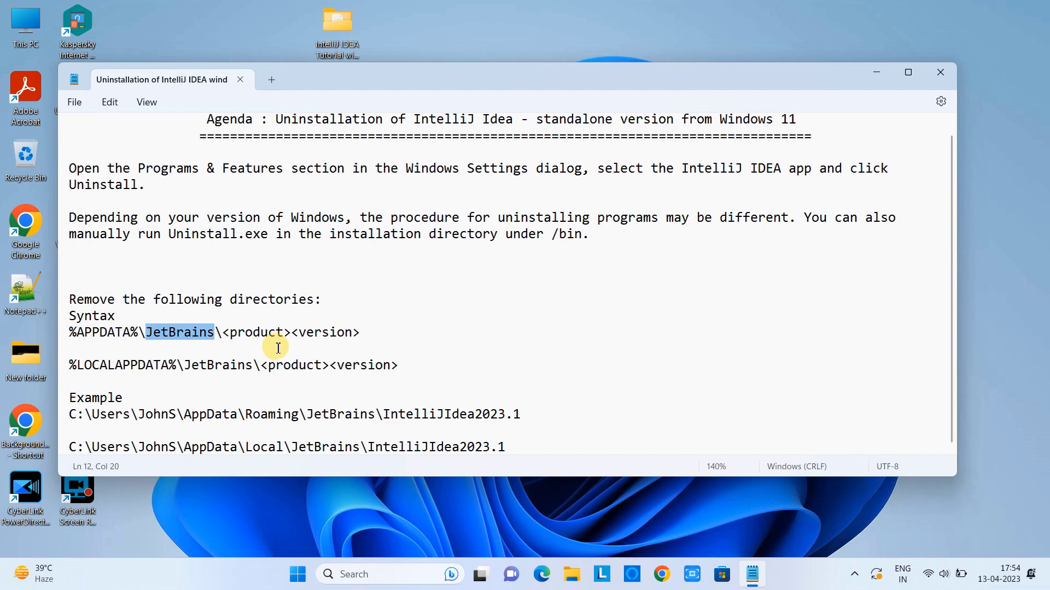
drag(307, 414, 532, 413)
click(534, 429)
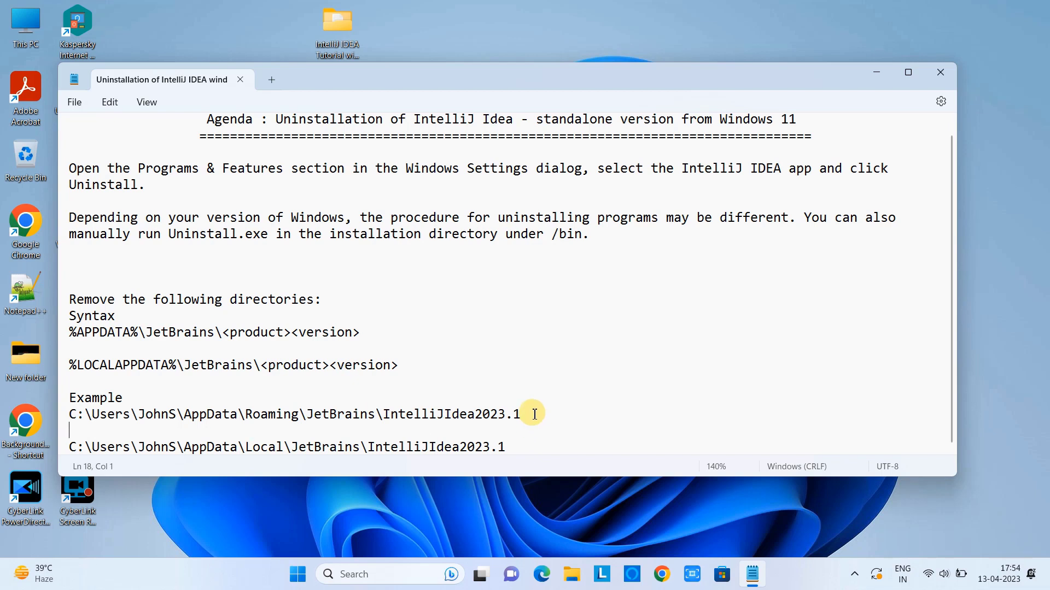
drag(534, 414, 32, 418)
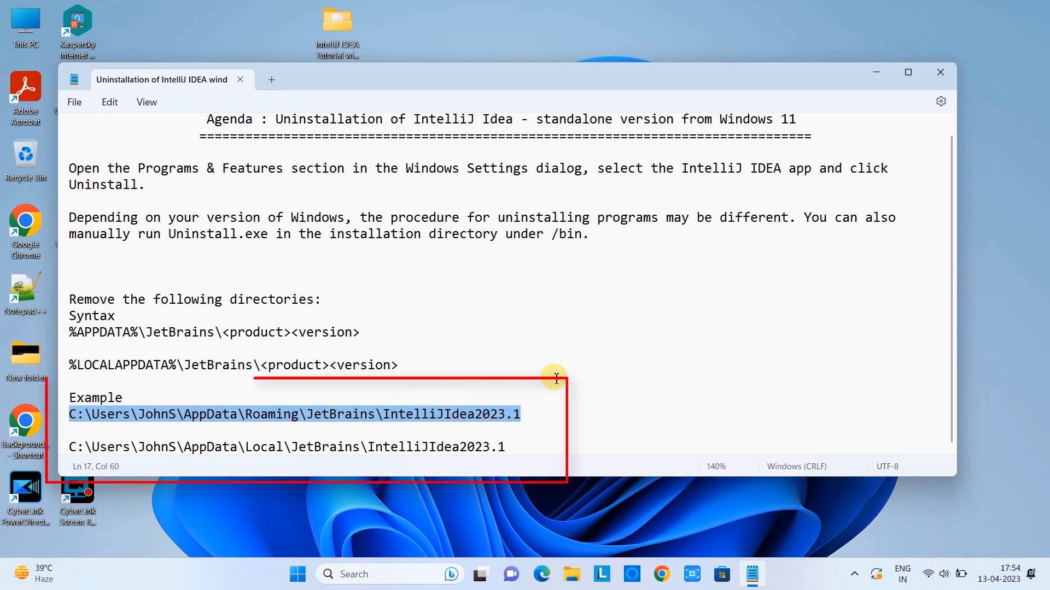
click(509, 385)
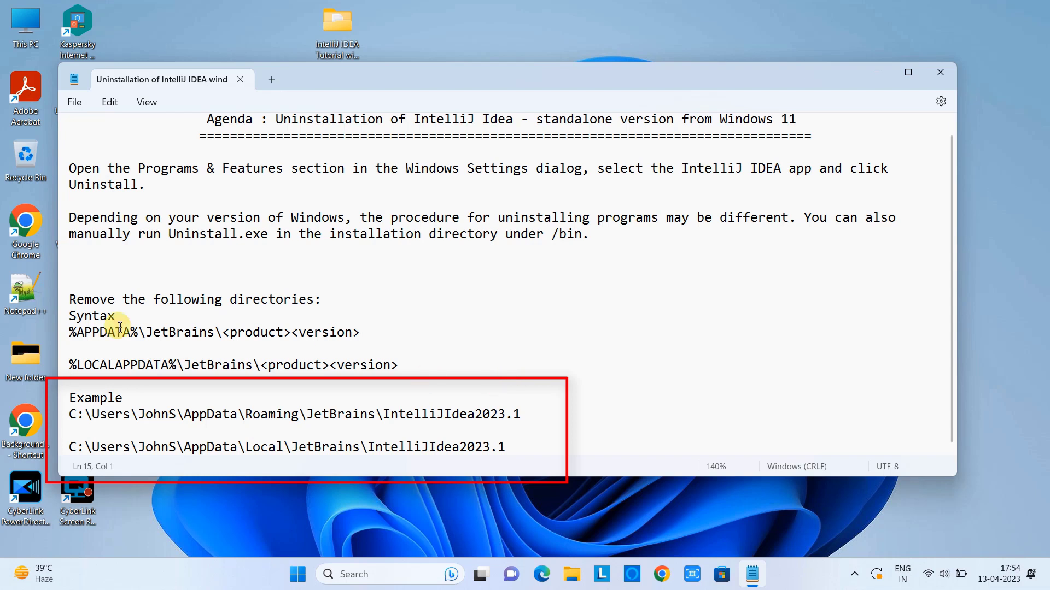
- Review the %LOCALAPPDATA% variable and the Users part of the example path, then open File Explorer
drag(131, 365, 77, 365)
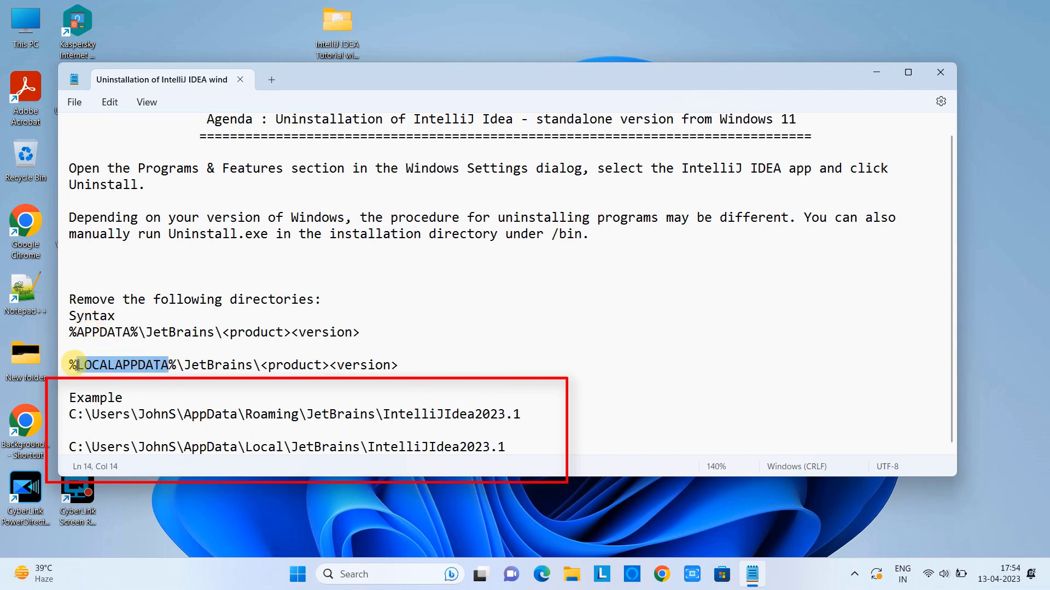
click(534, 350)
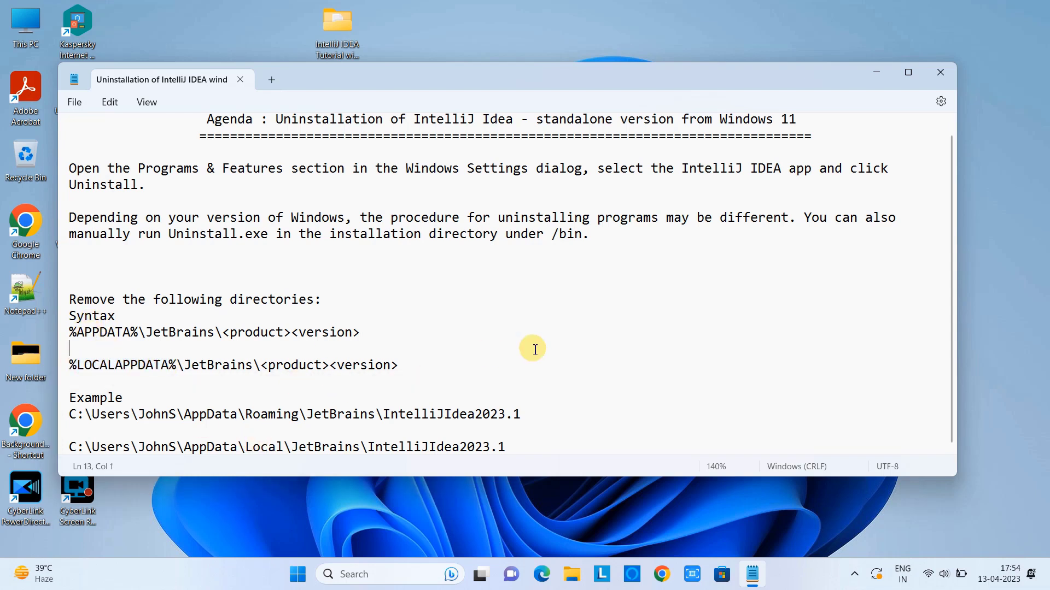
double_click(109, 414)
double_click(165, 416)
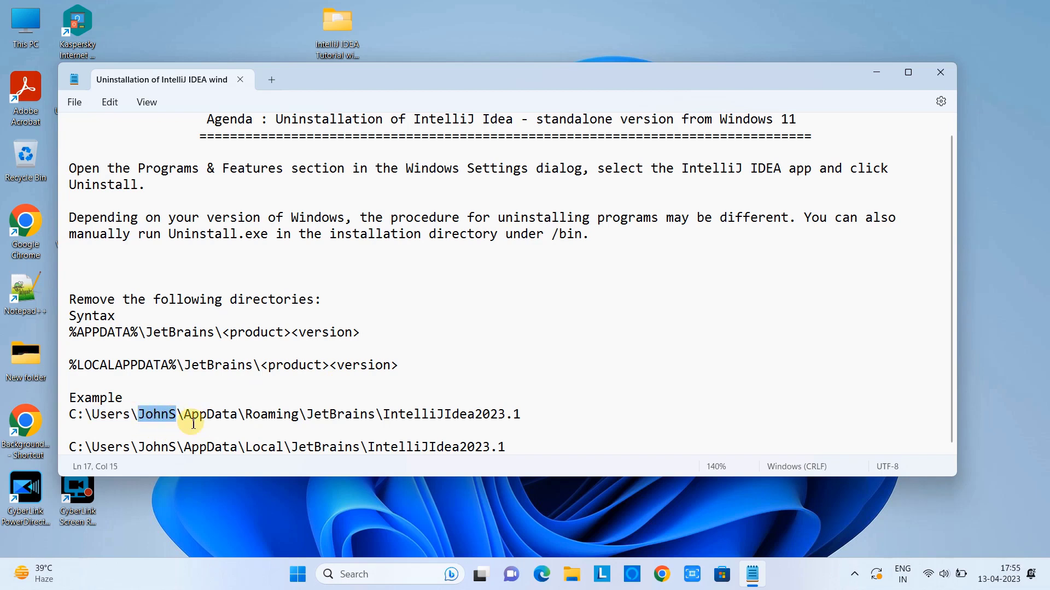
click(877, 73)
click(749, 573)
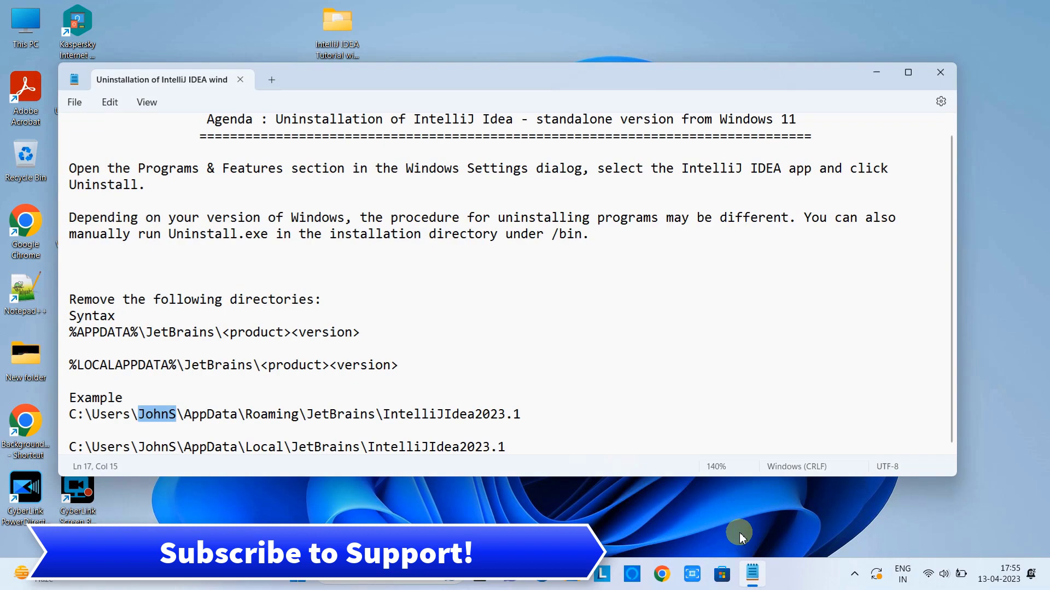
click(573, 580)
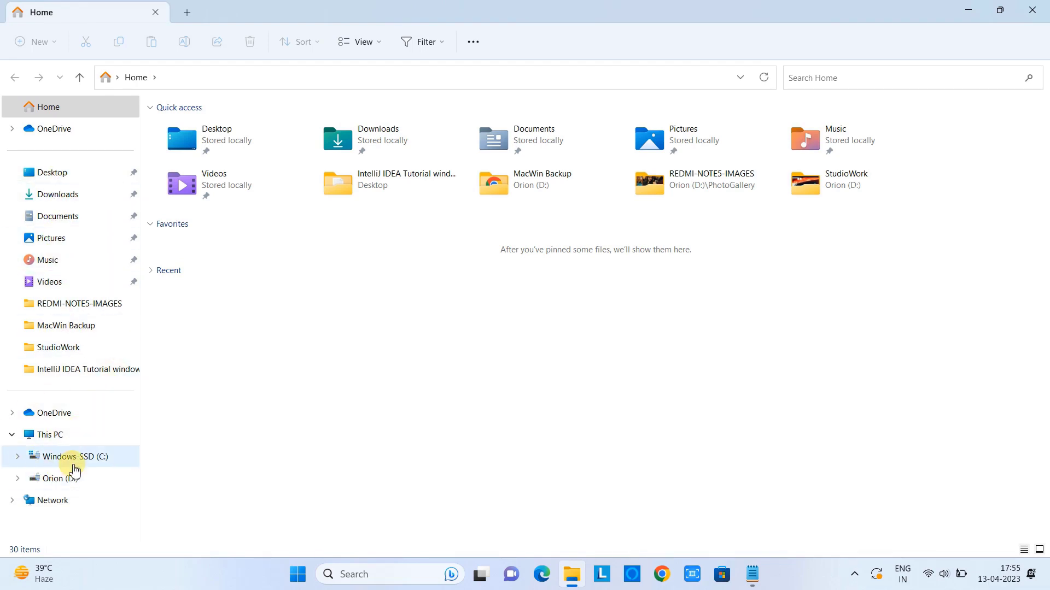
- Browse This PC > Windows-SSD (C:) > Users and open the user's profile folder
click(60, 440)
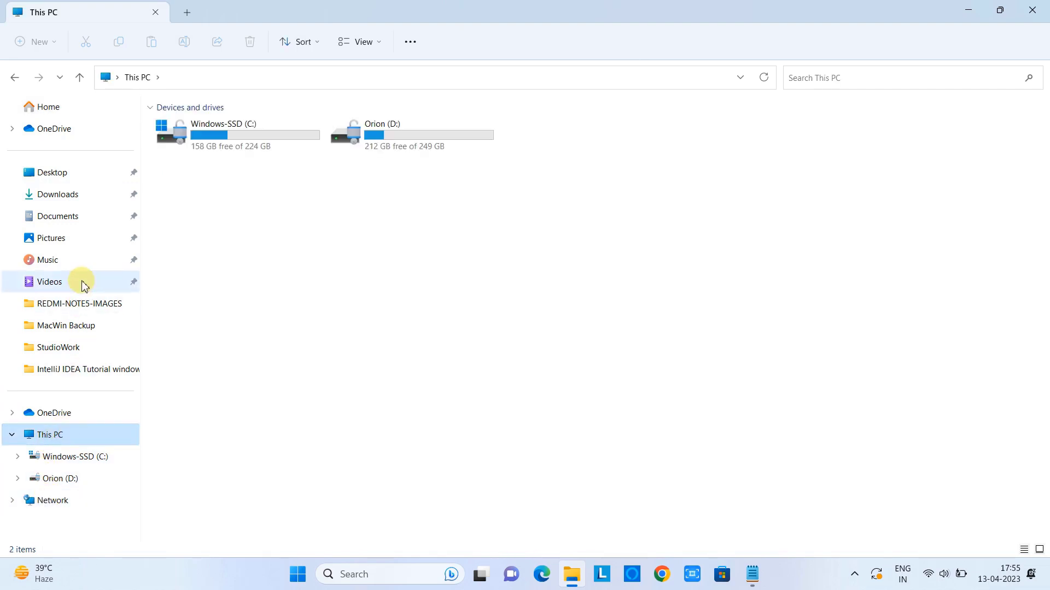
click(55, 479)
click(78, 463)
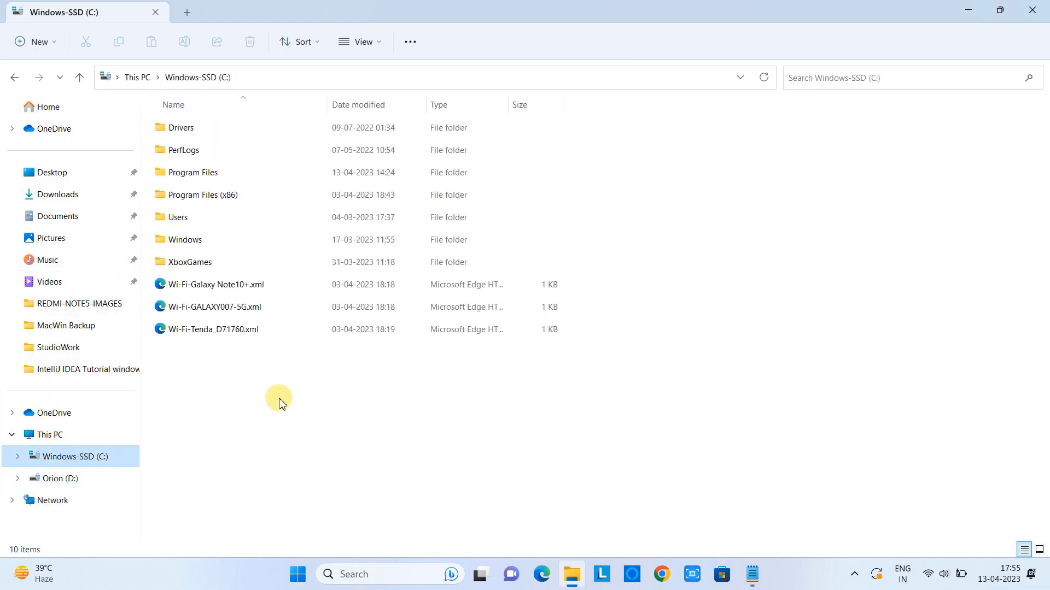
double_click(186, 218)
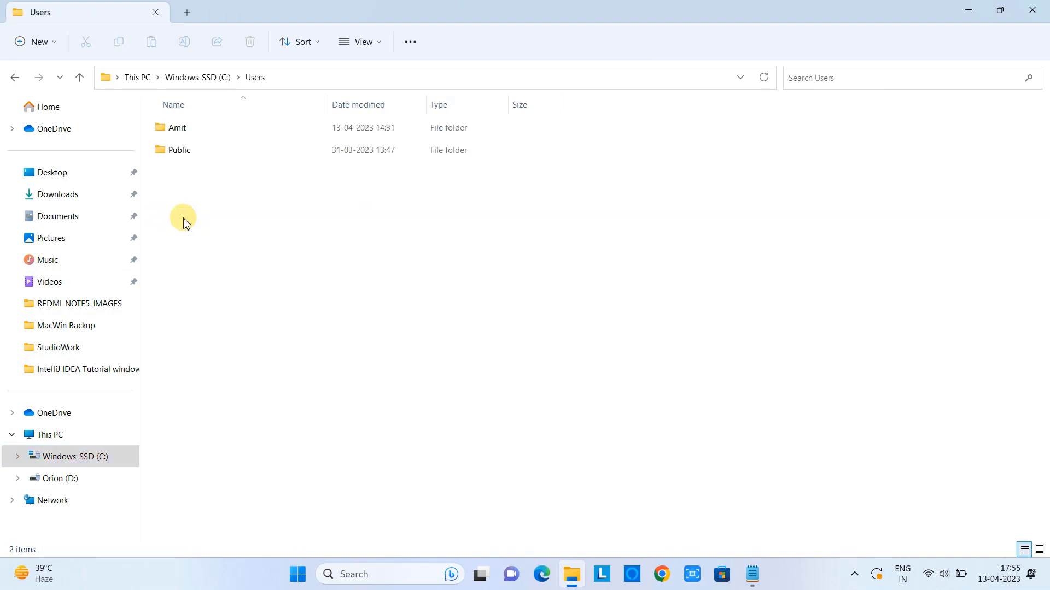
double_click(188, 133)
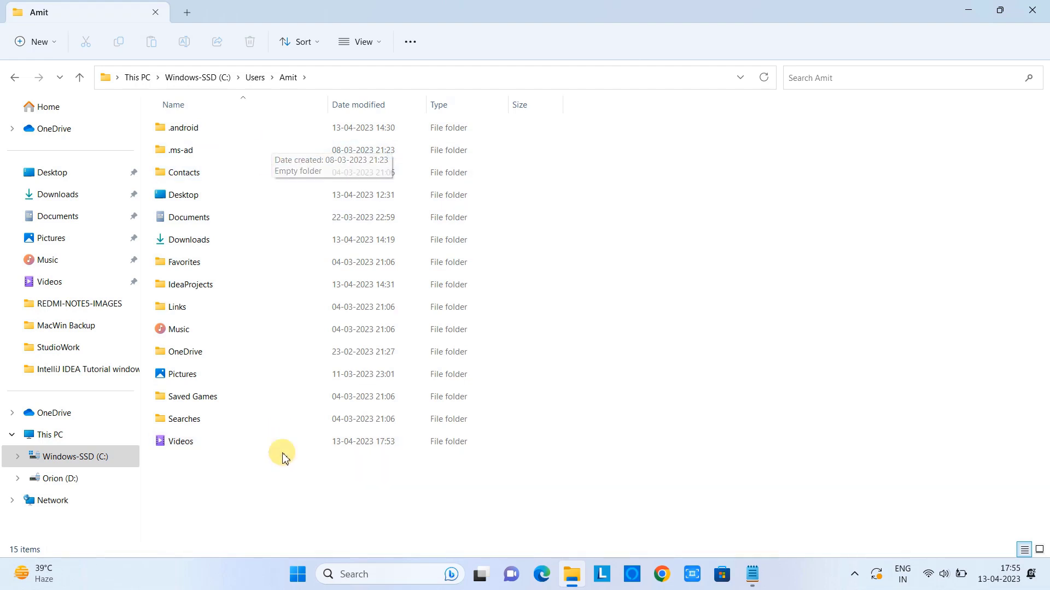
click(759, 584)
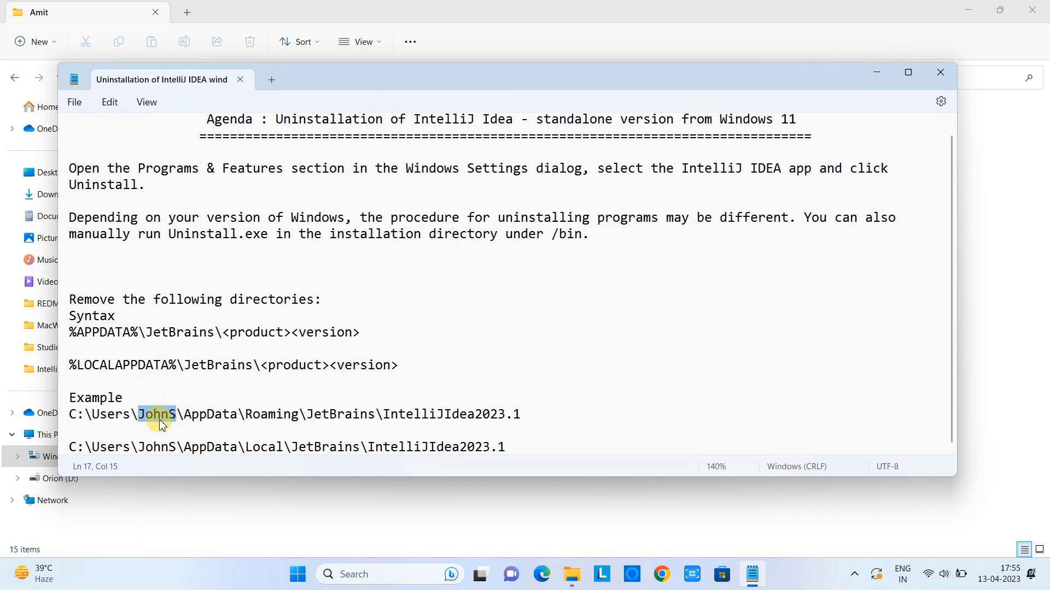
drag(184, 415, 235, 414)
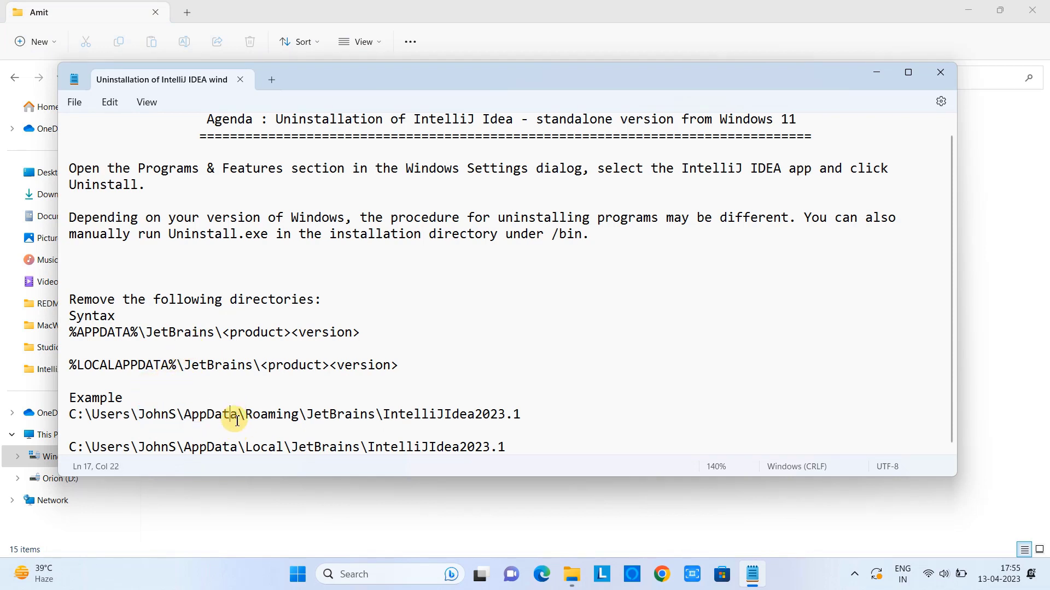
double_click(187, 417)
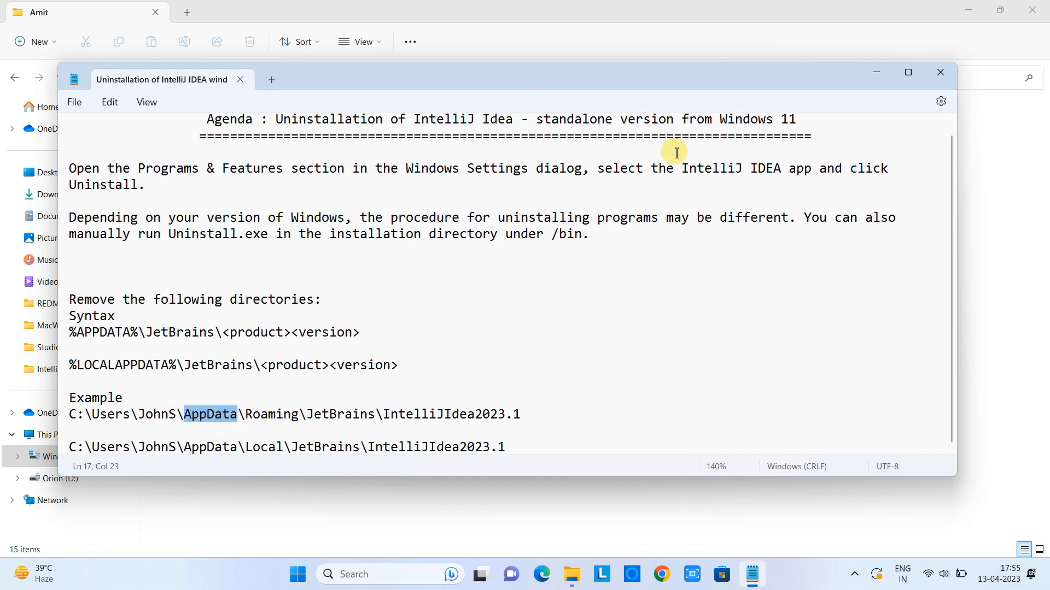
click(880, 75)
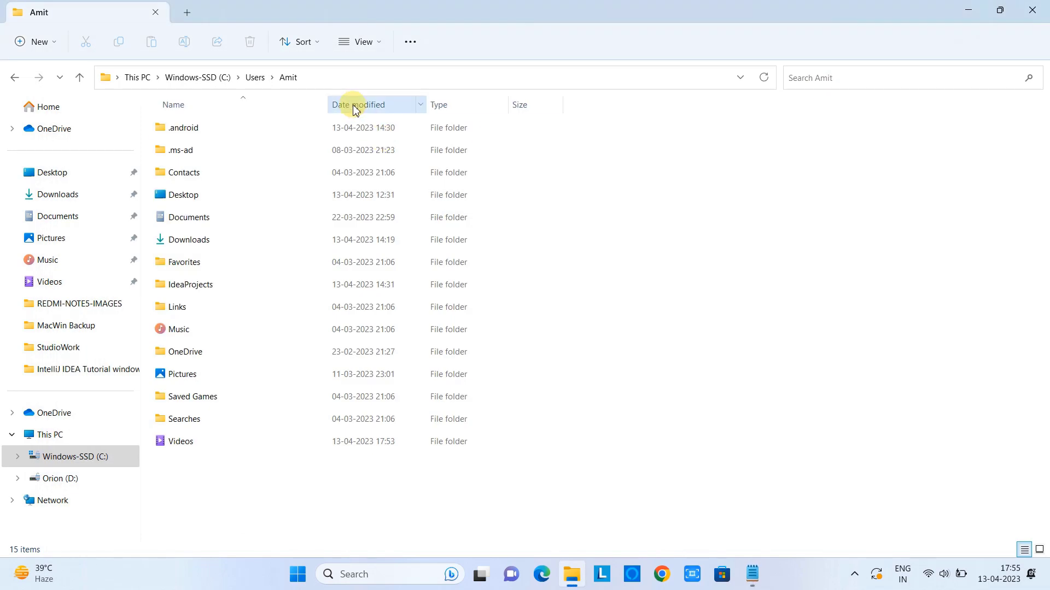
- Turn on View > Show > Hidden items and open the AppData folder
click(375, 41)
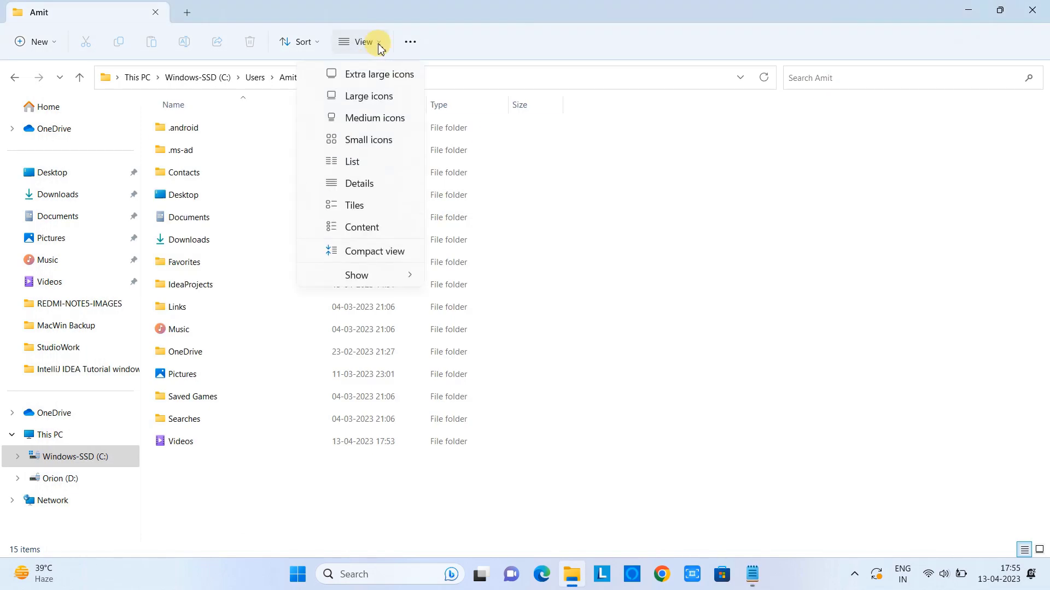
click(389, 278)
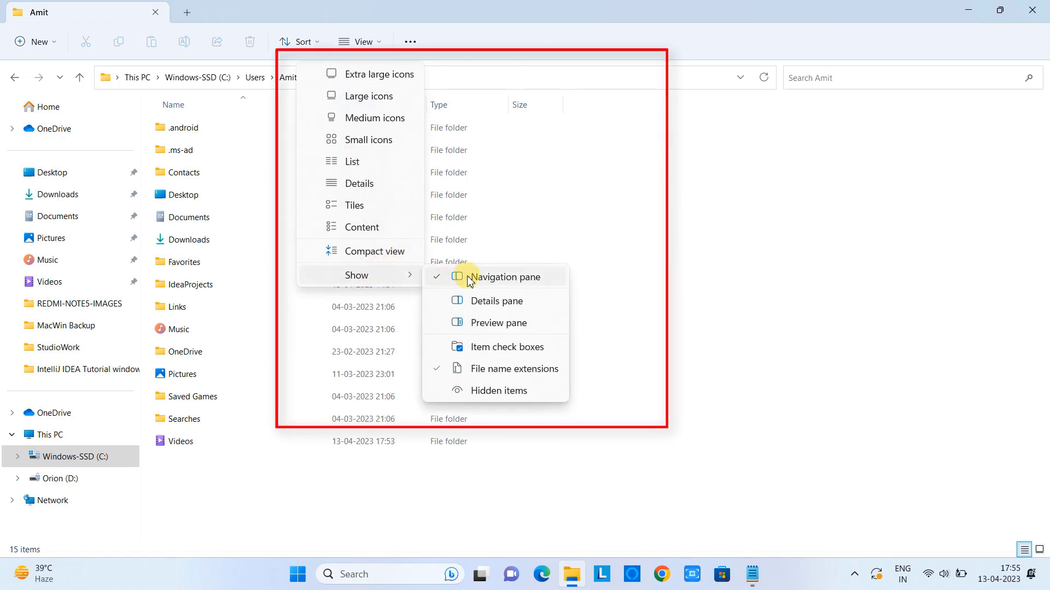
click(458, 391)
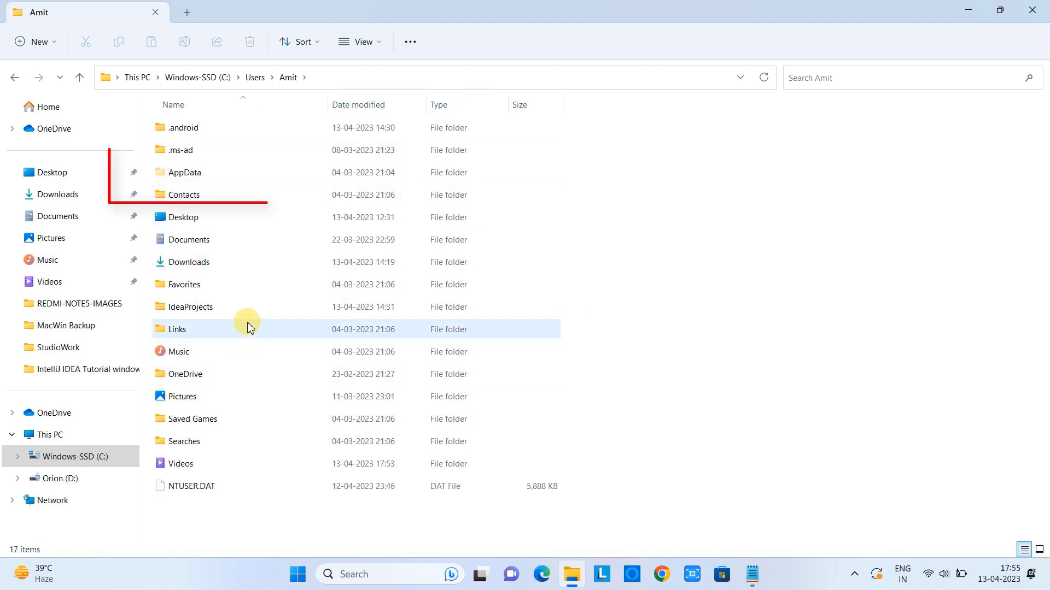
click(192, 178)
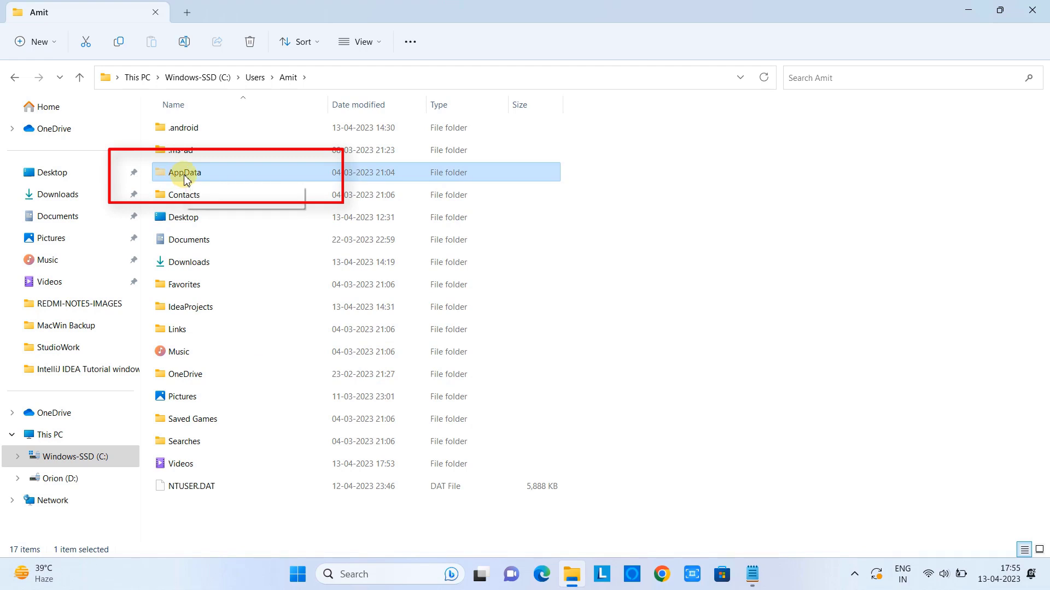
double_click(187, 179)
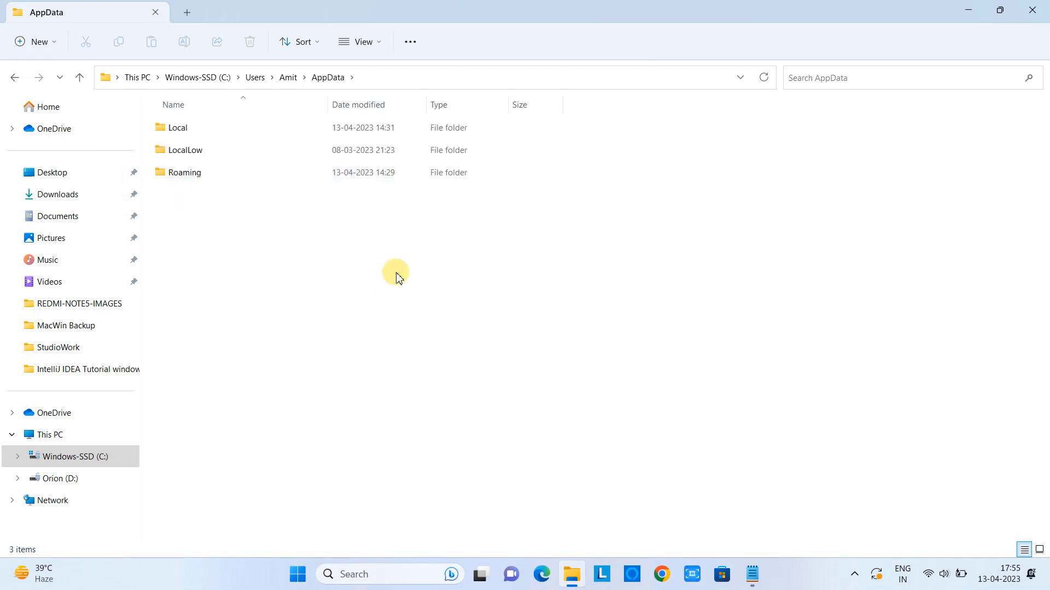
- Check Roaming in the note's example path and open the Roaming folder
click(752, 580)
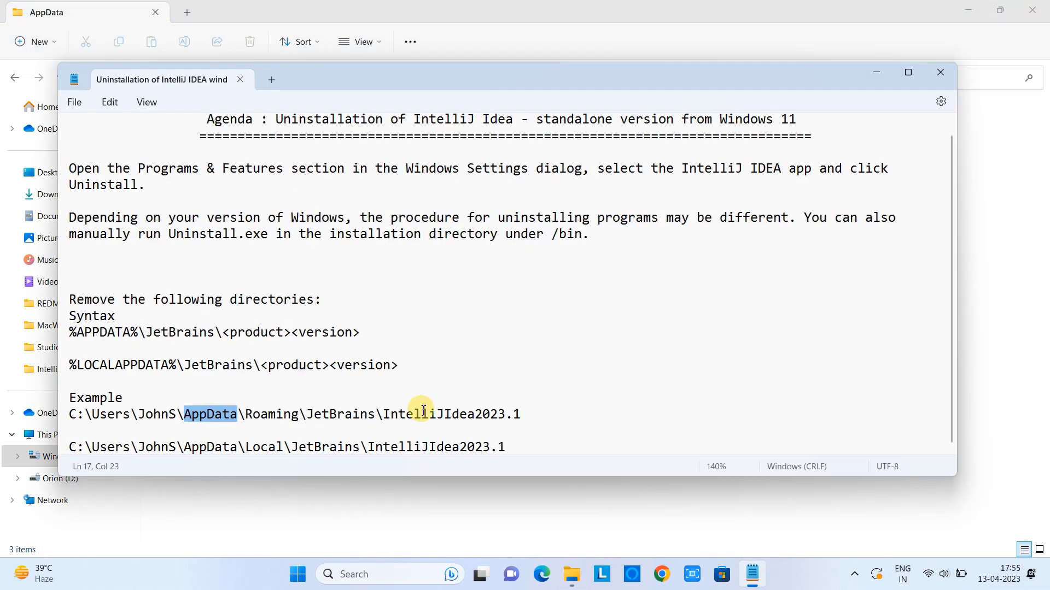
drag(300, 415, 245, 417)
click(876, 73)
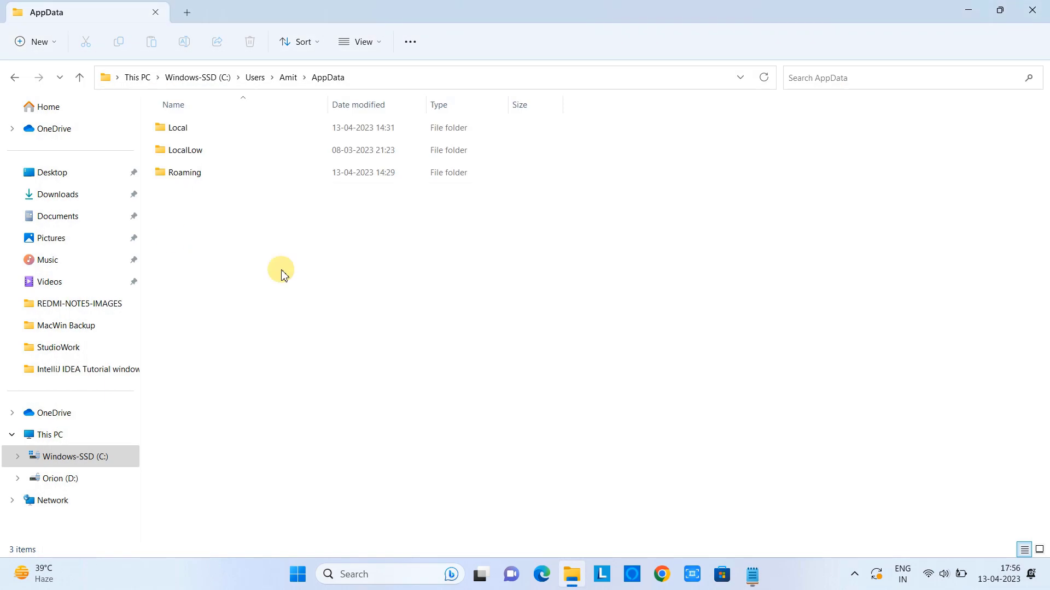
click(188, 179)
double_click(188, 179)
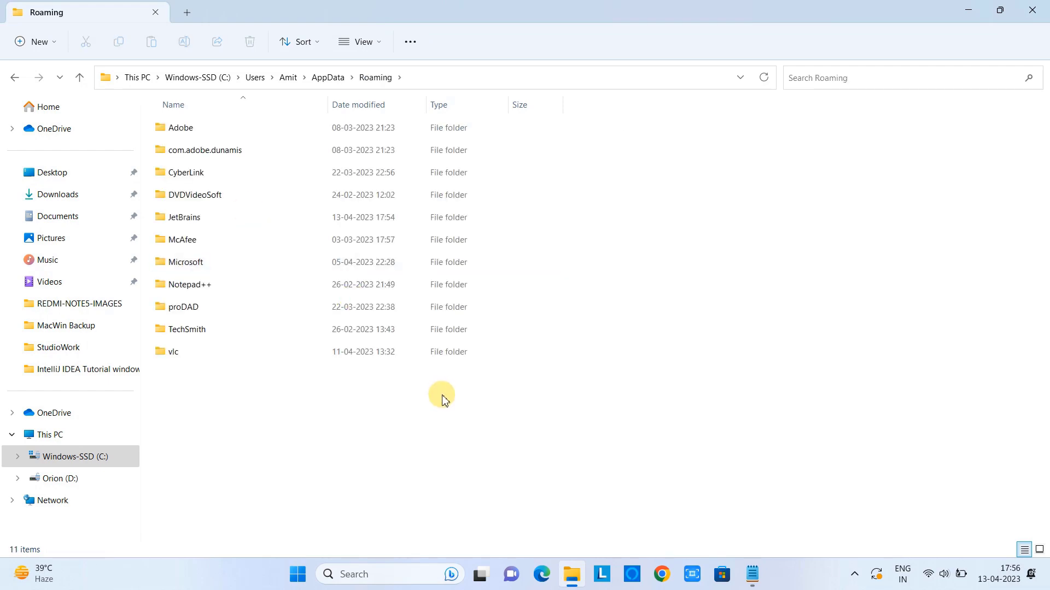
- Delete all three leftover items inside AppData\Roaming\JetBrains
click(197, 224)
click(753, 574)
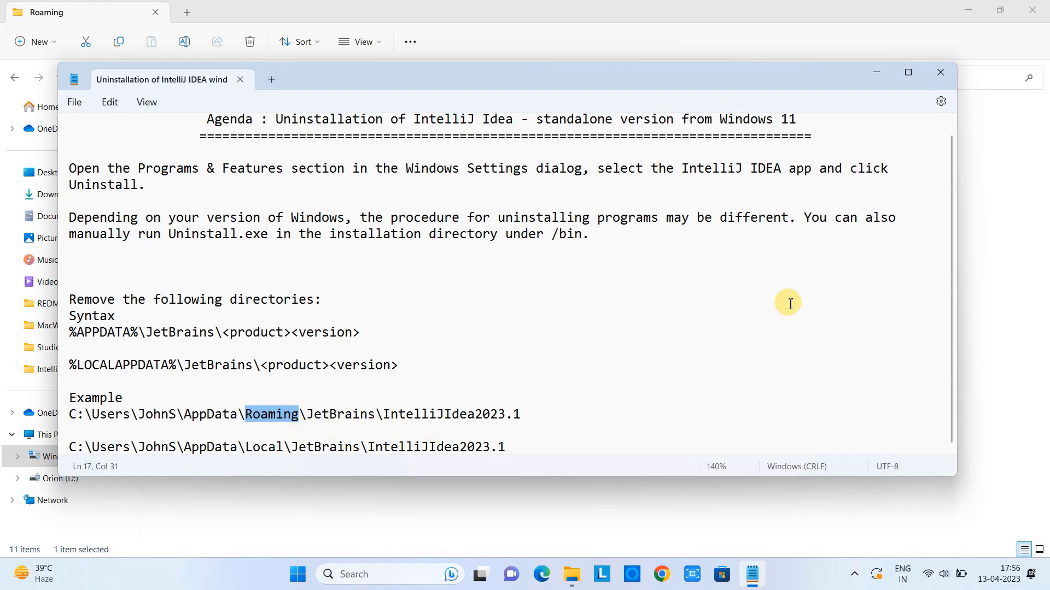
click(871, 74)
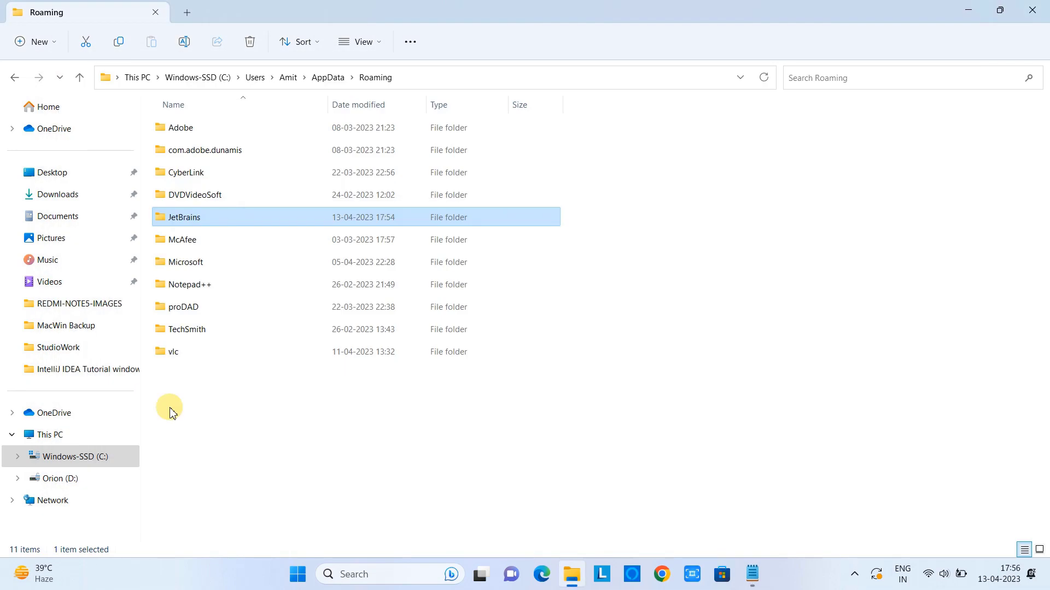
double_click(207, 219)
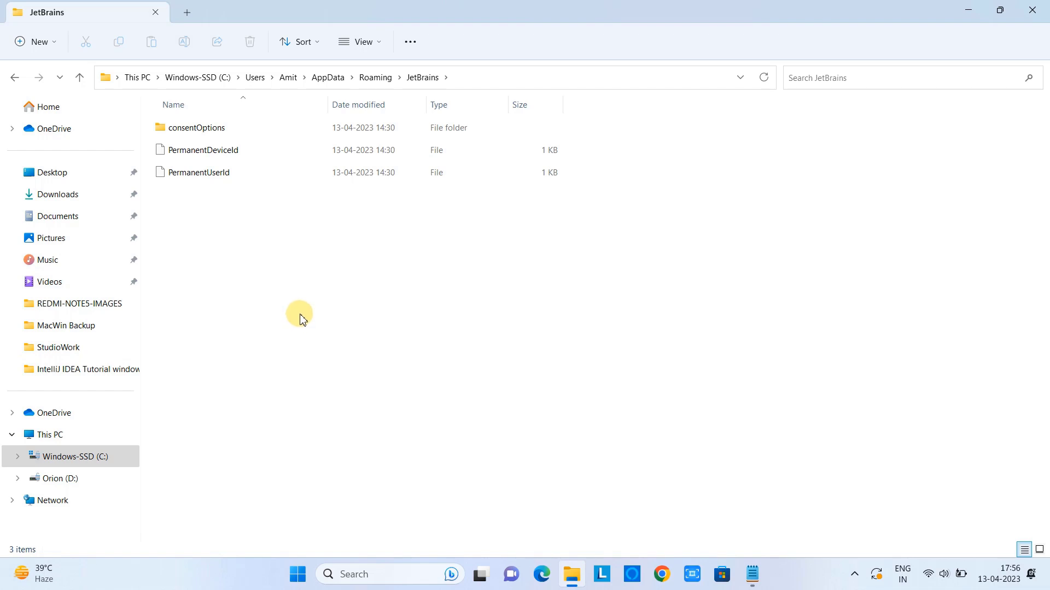
drag(249, 221, 156, 125)
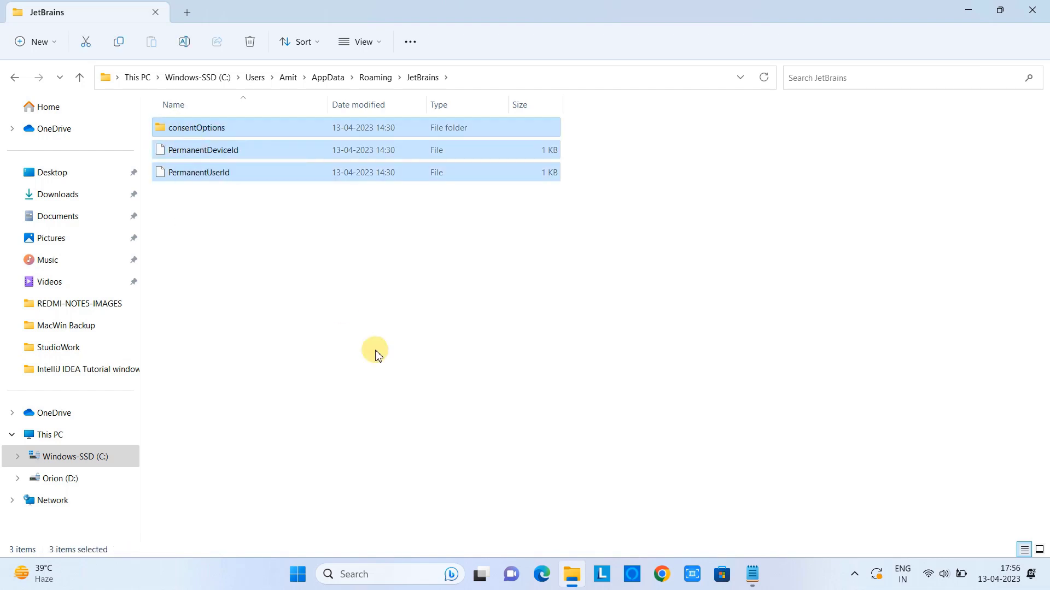
key(Delete)
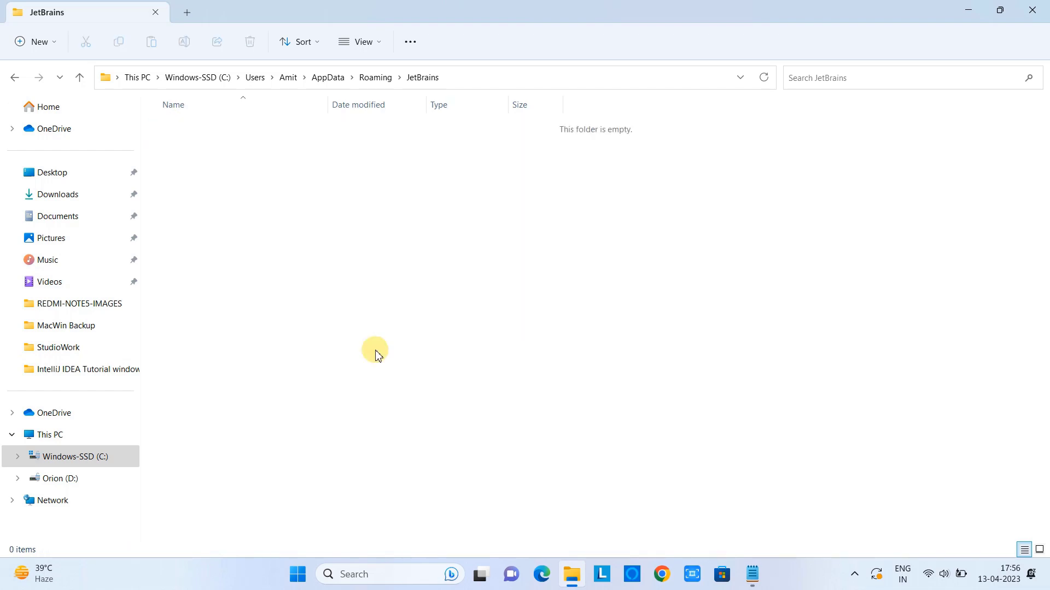
- Delete the IdeaIC2023.1 folder inside AppData\Local\JetBrains
click(376, 79)
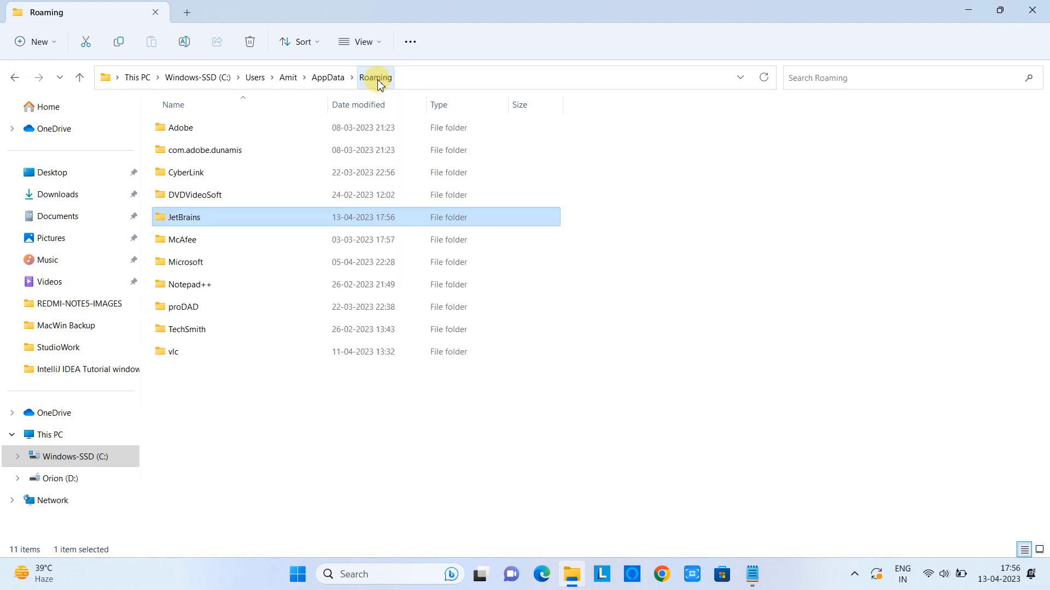
click(328, 79)
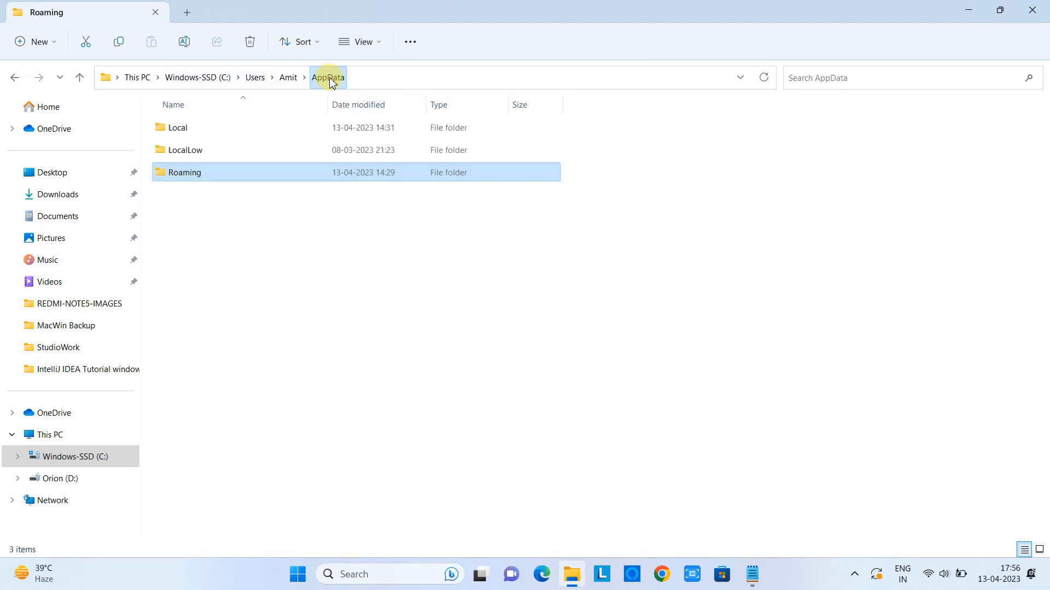
double_click(175, 130)
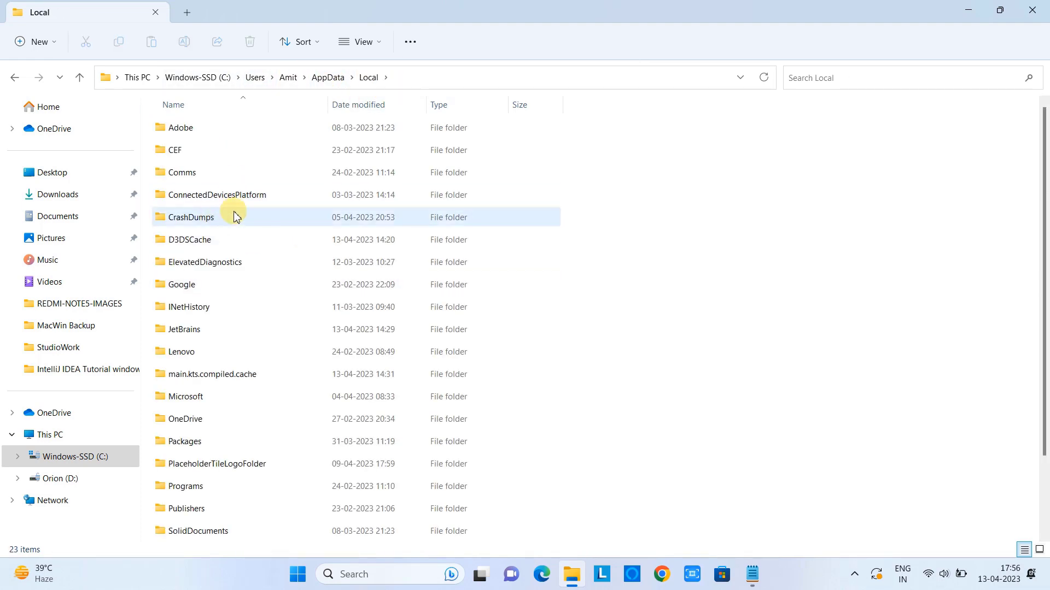
click(197, 335)
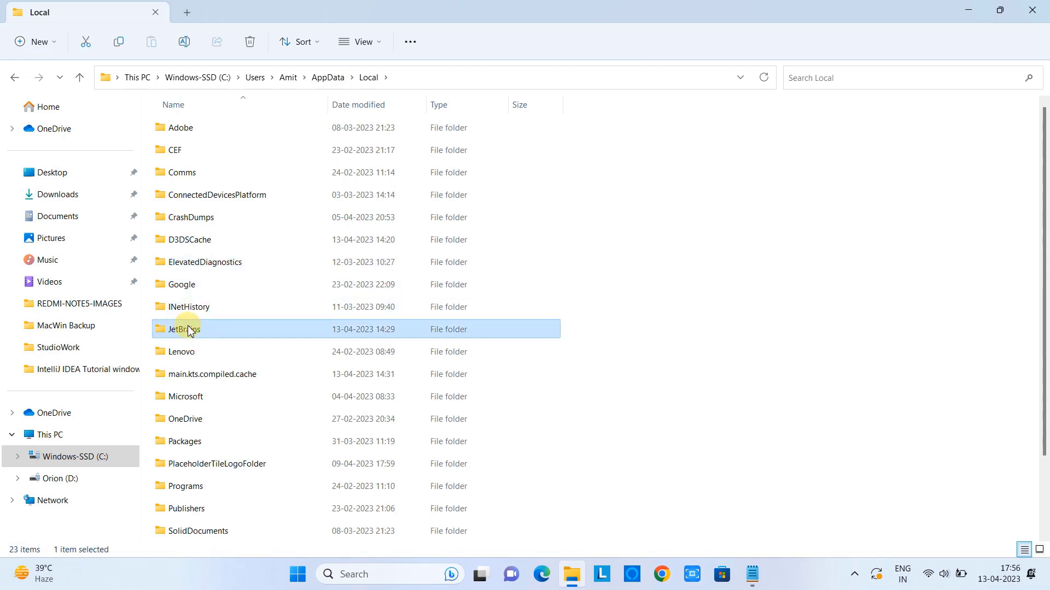
double_click(188, 330)
click(208, 129)
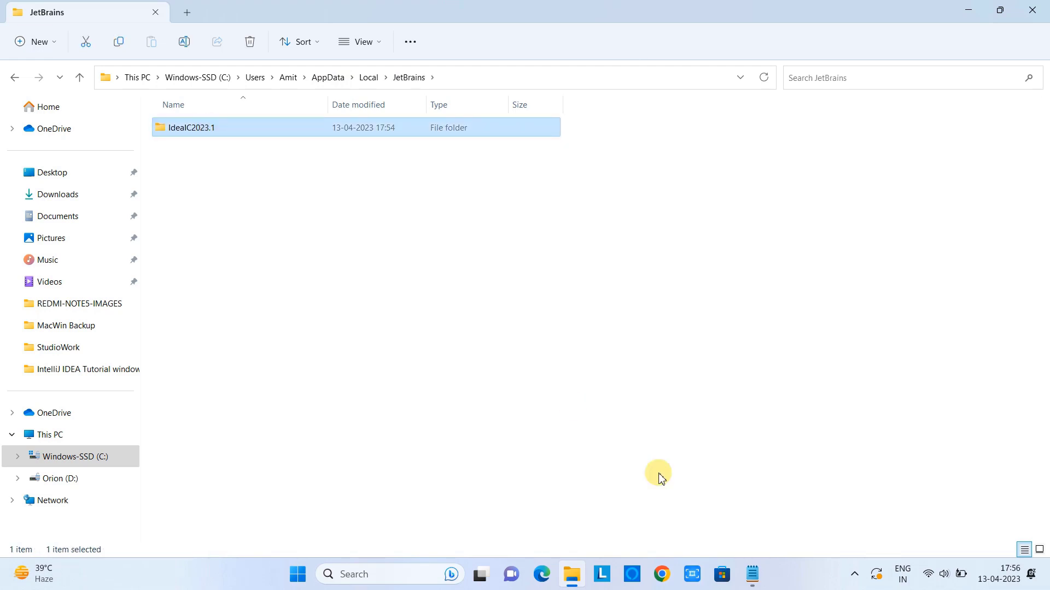
click(752, 574)
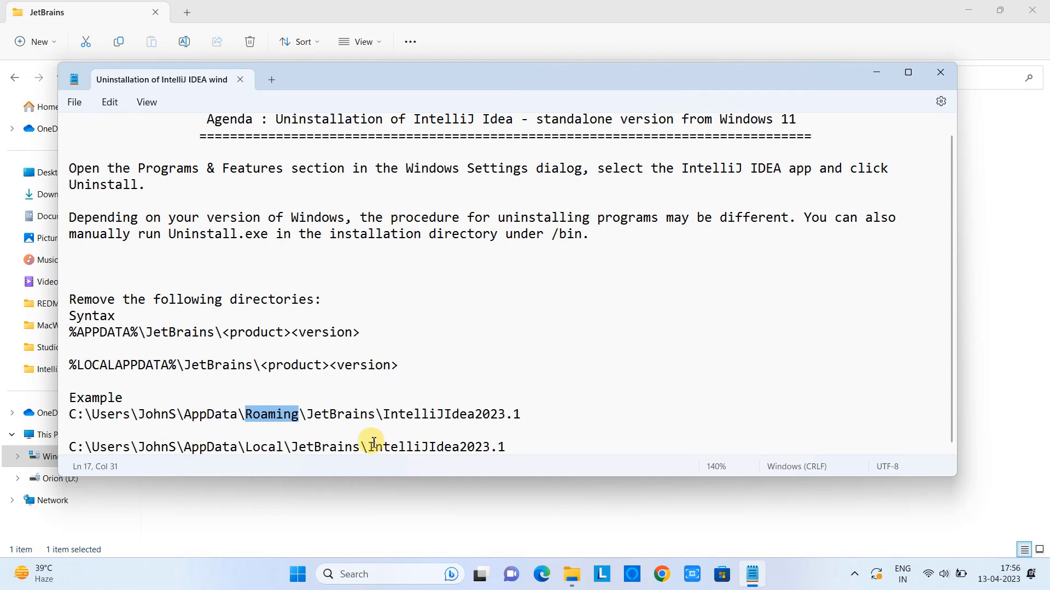
drag(369, 447, 501, 447)
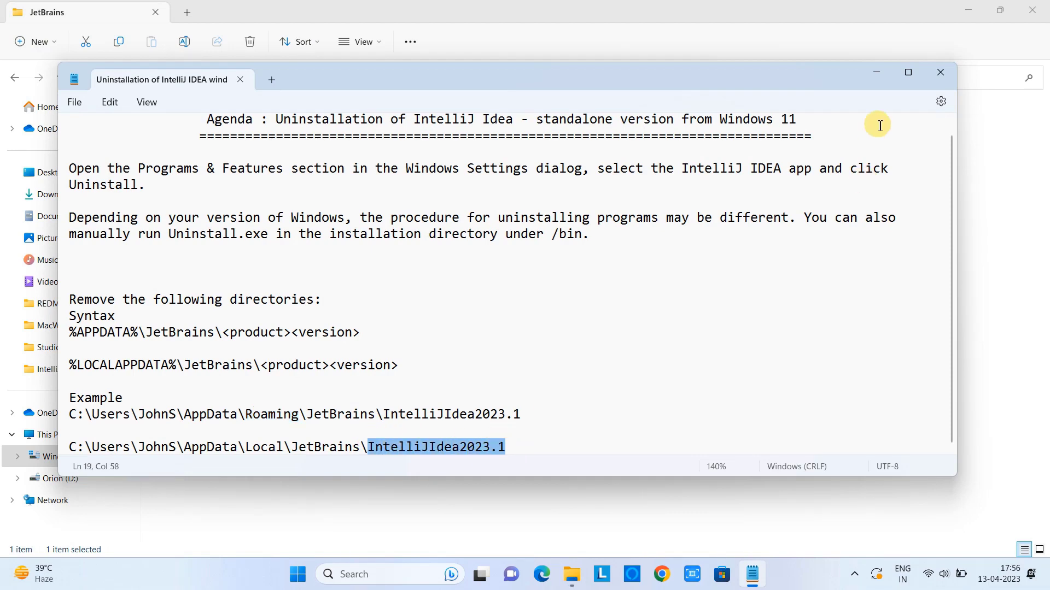
click(877, 73)
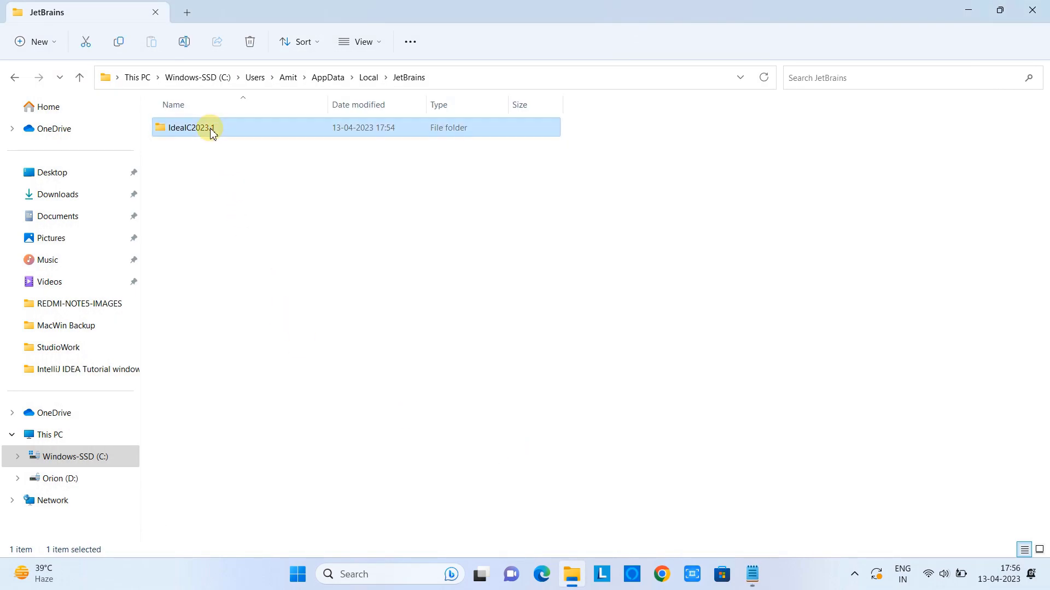
key(Delete)
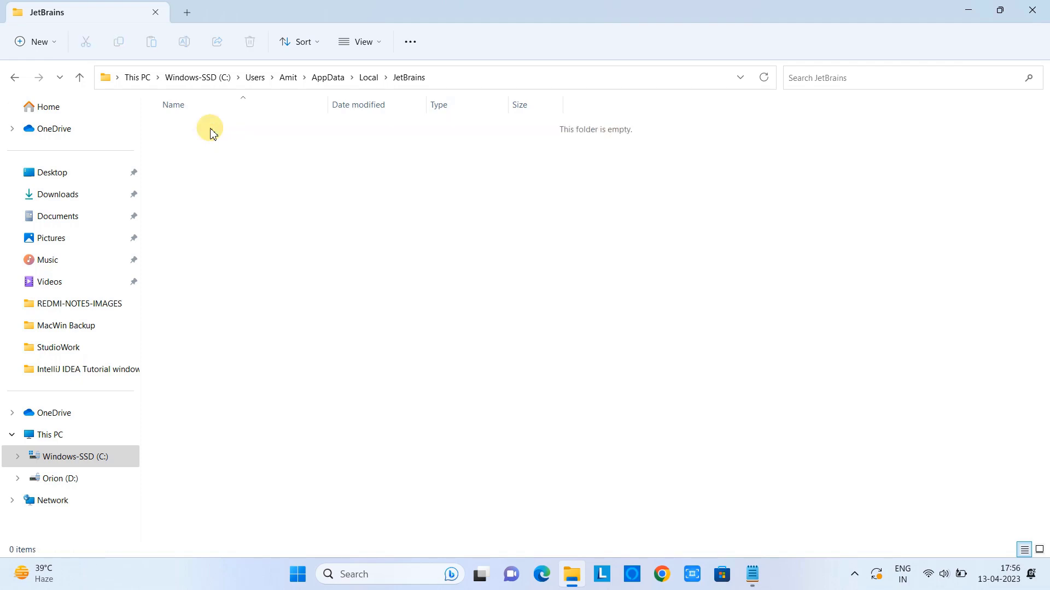
- Refresh the AppData Local listing, go to the Windows-SSD (C:) root, and bring Notepad forward
click(370, 82)
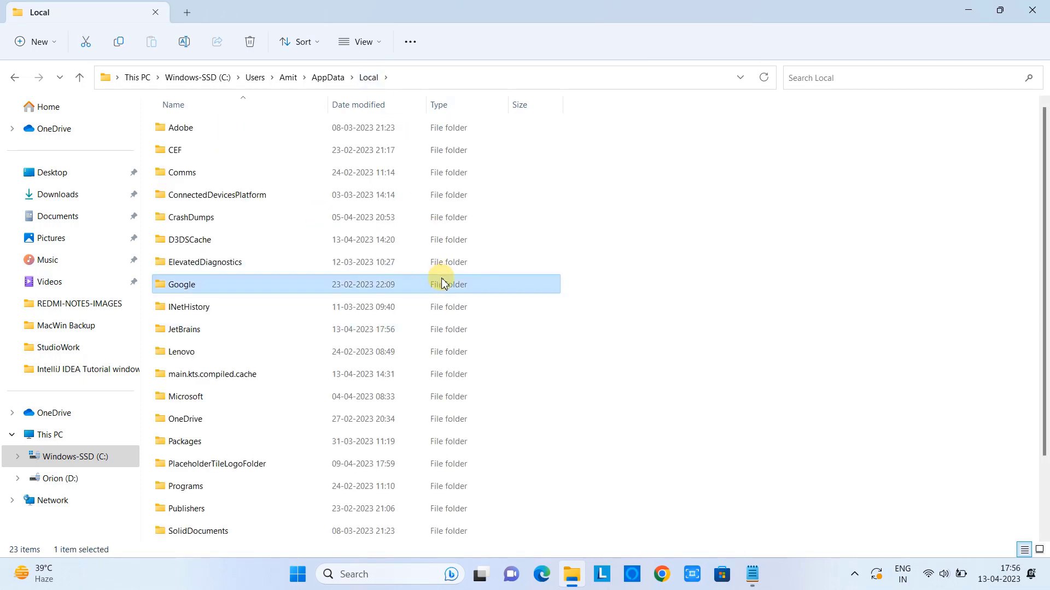
right_click(748, 231)
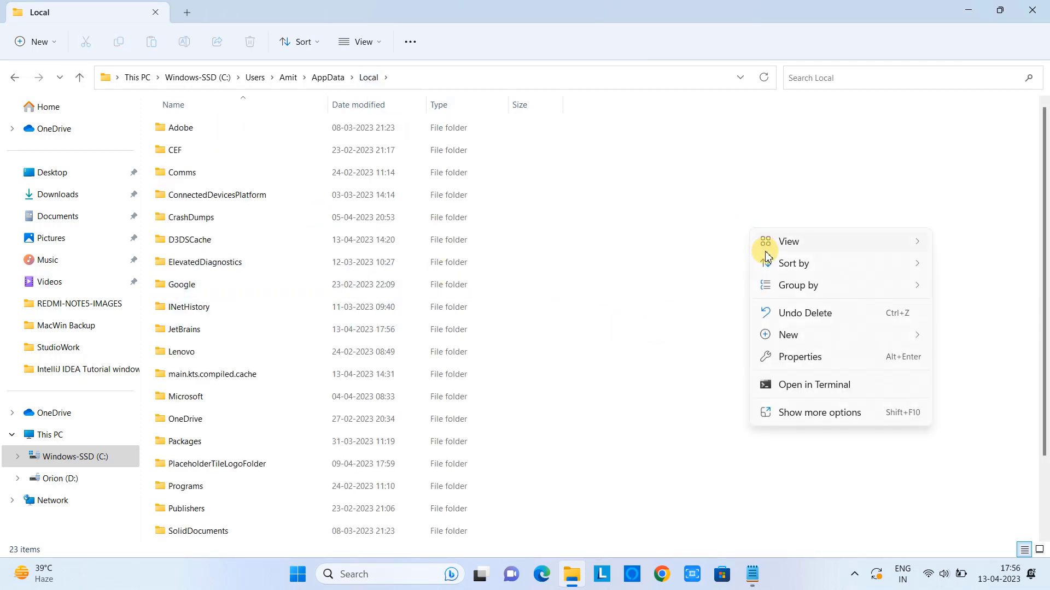
click(809, 414)
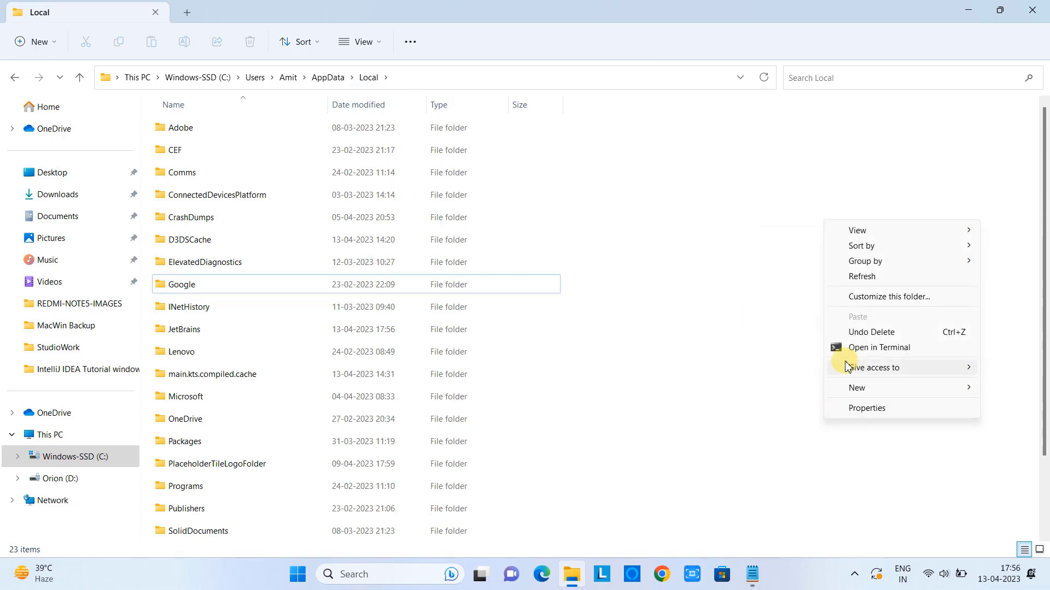
click(862, 276)
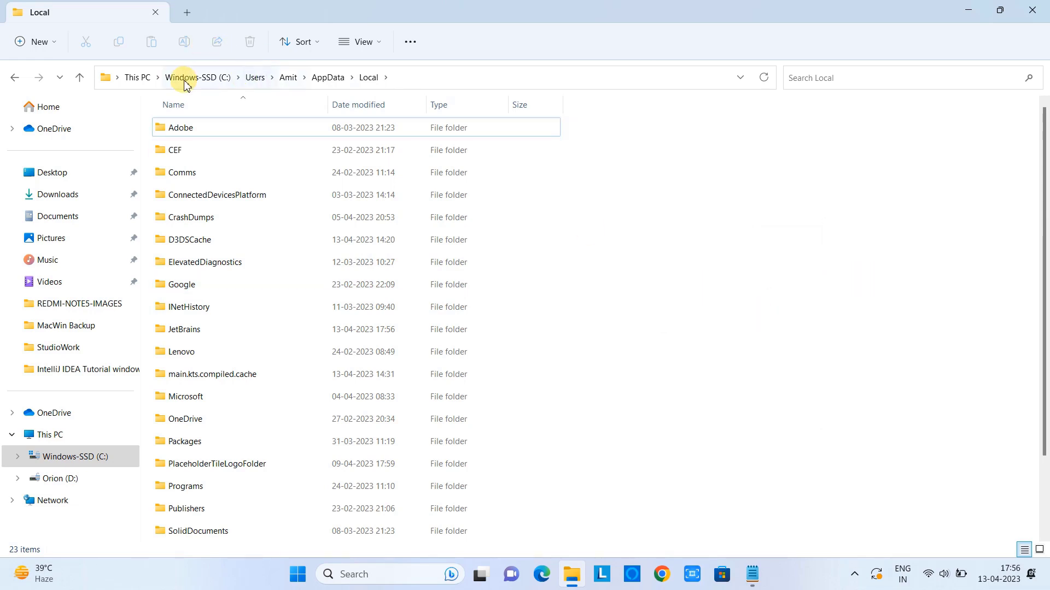
click(90, 458)
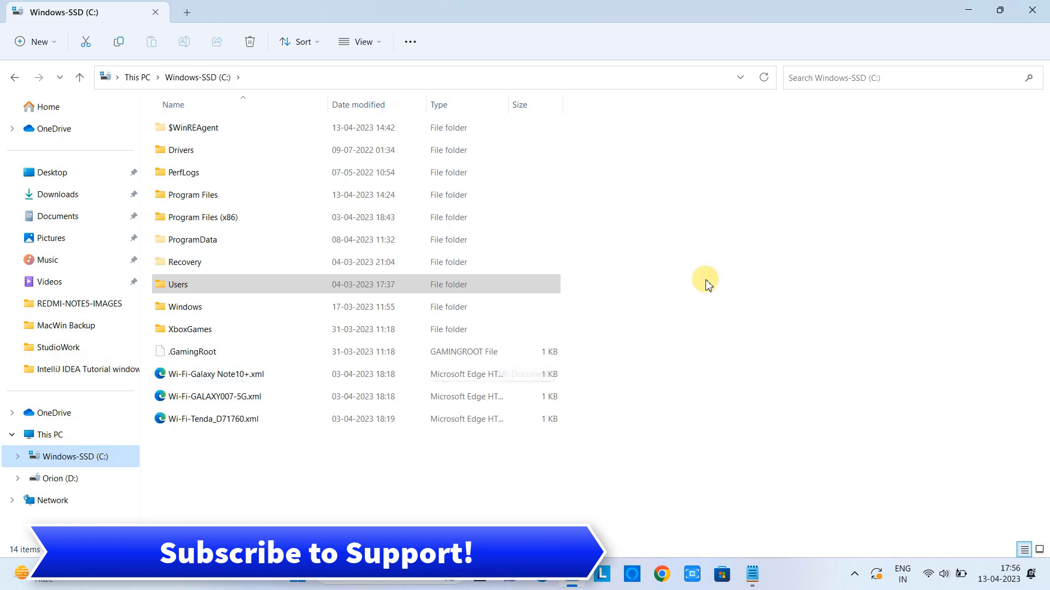
click(753, 574)
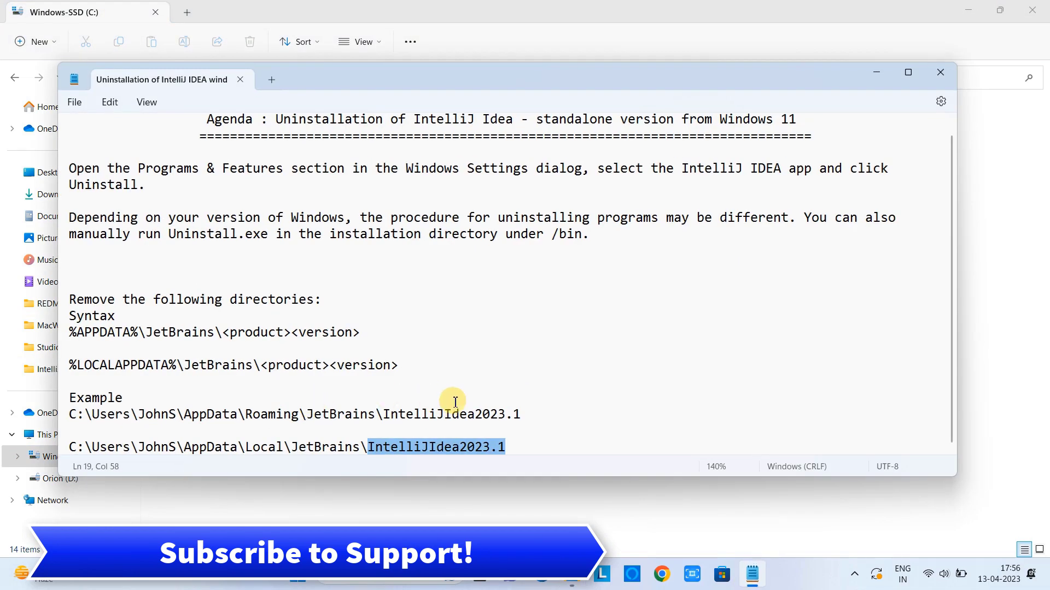
- End the note with the line 'complete uninstallation done.' and review the directory removal paths
key(ctrl+End)
key(Return)
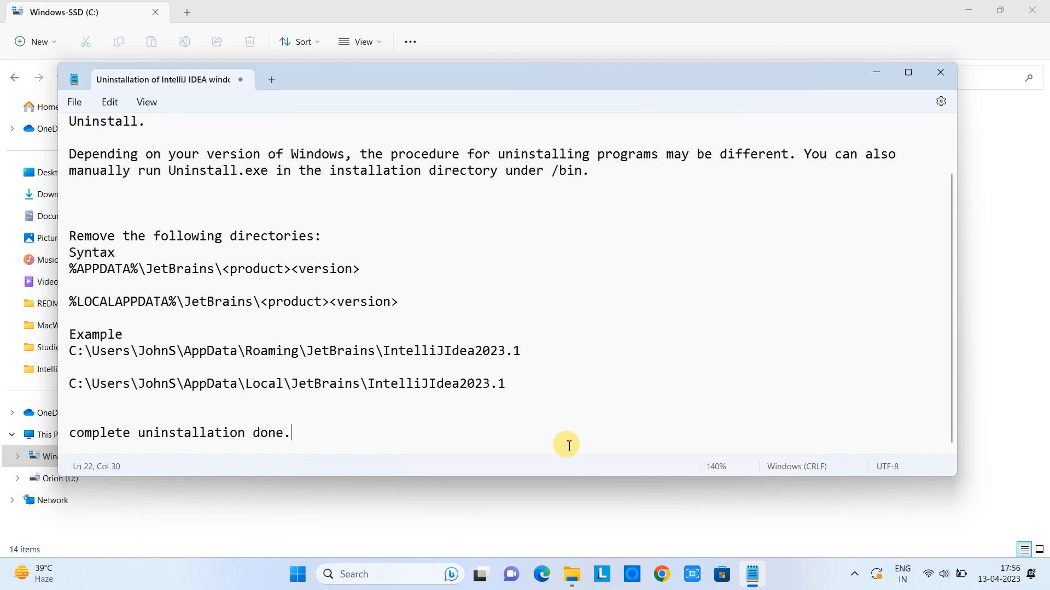
drag(299, 352, 245, 353)
drag(495, 384, 7, 243)
click(316, 272)
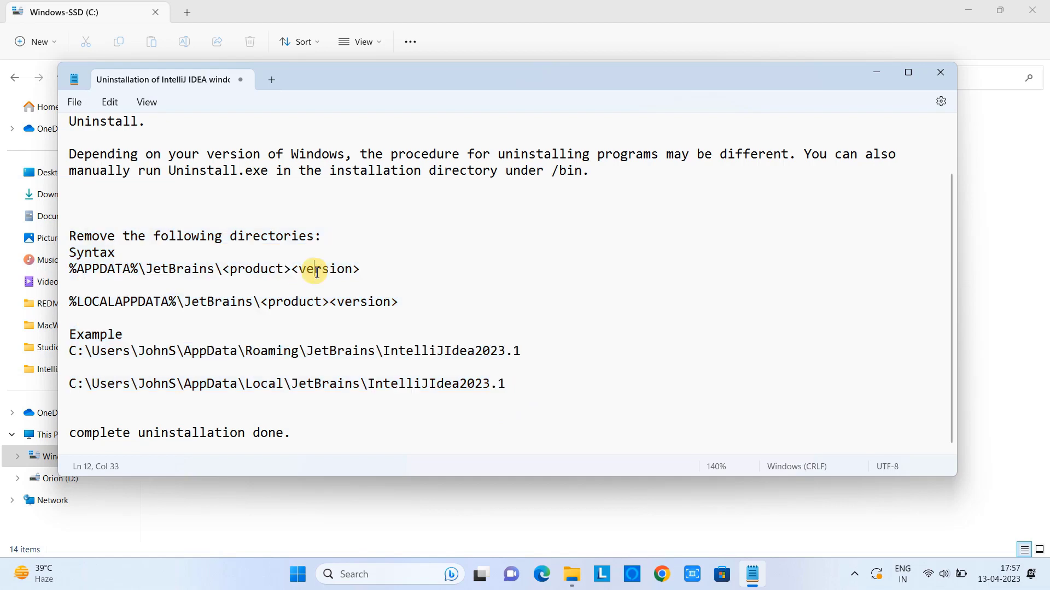
scroll(433, 404, up, 2)
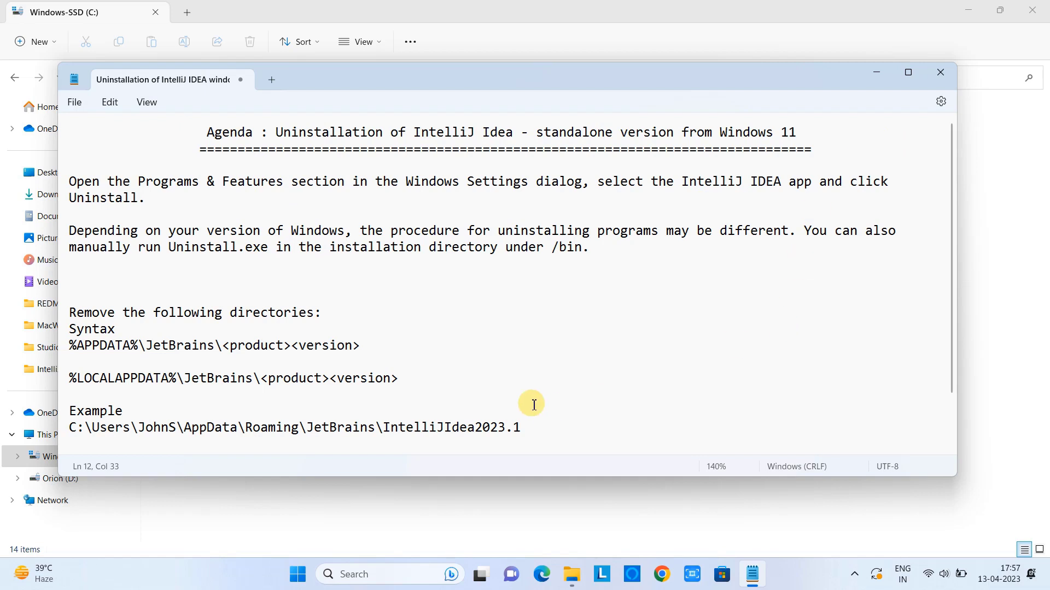
click(387, 575)
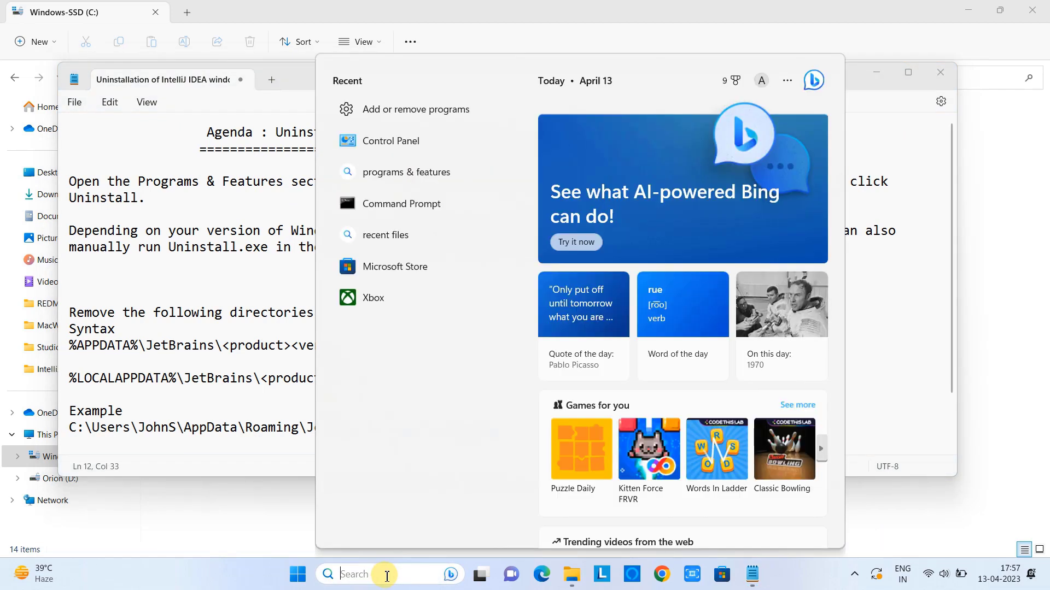
- Search Windows for 'intellij', confirm only notes and a tutorial folder appear, then resume the notes
text(int)
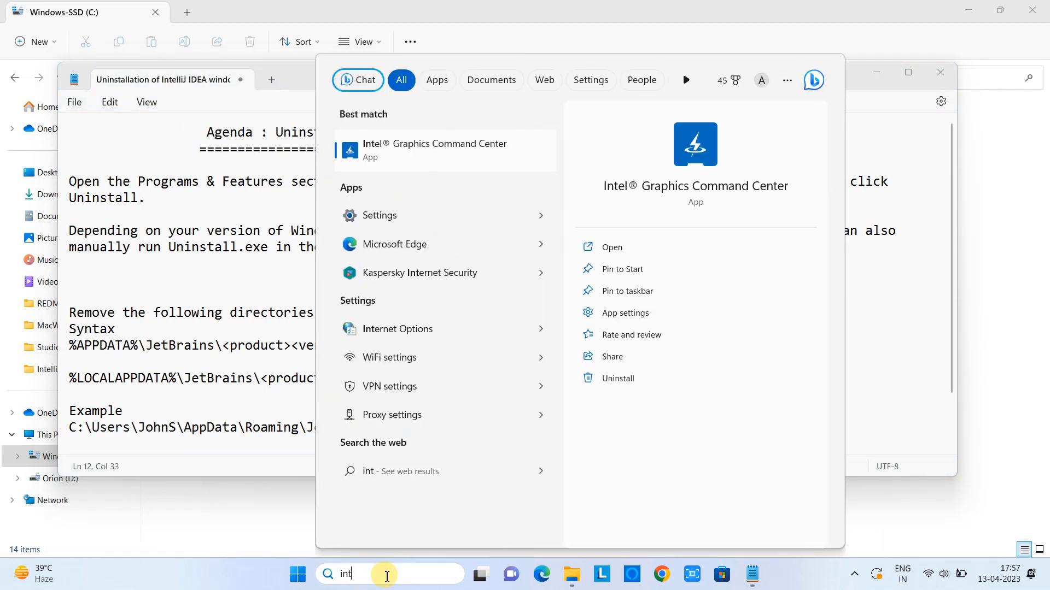
text(ellij)
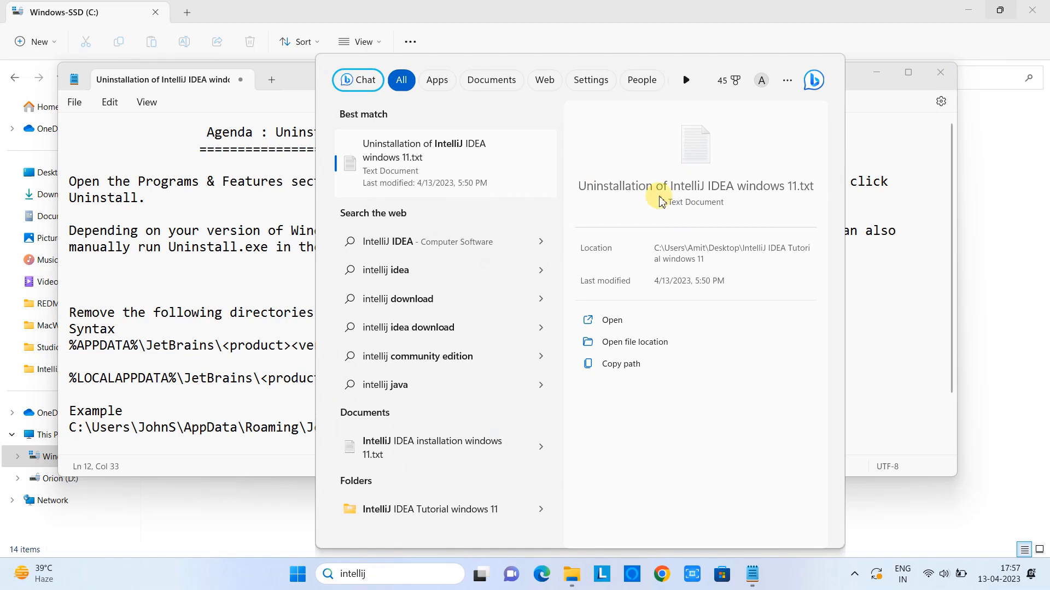
click(871, 145)
click(557, 344)
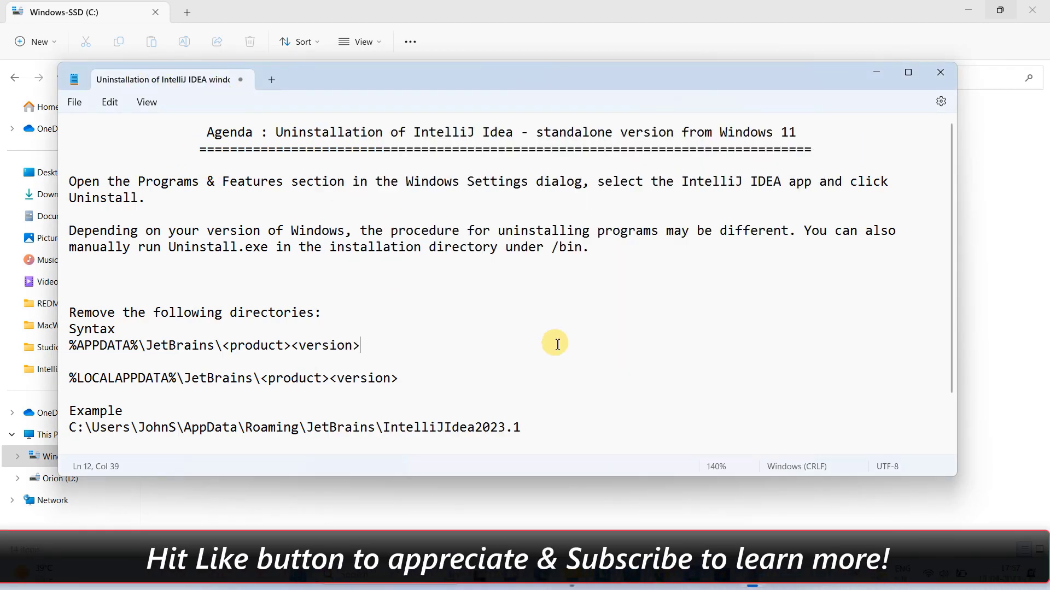
scroll(544, 352, down, 2)
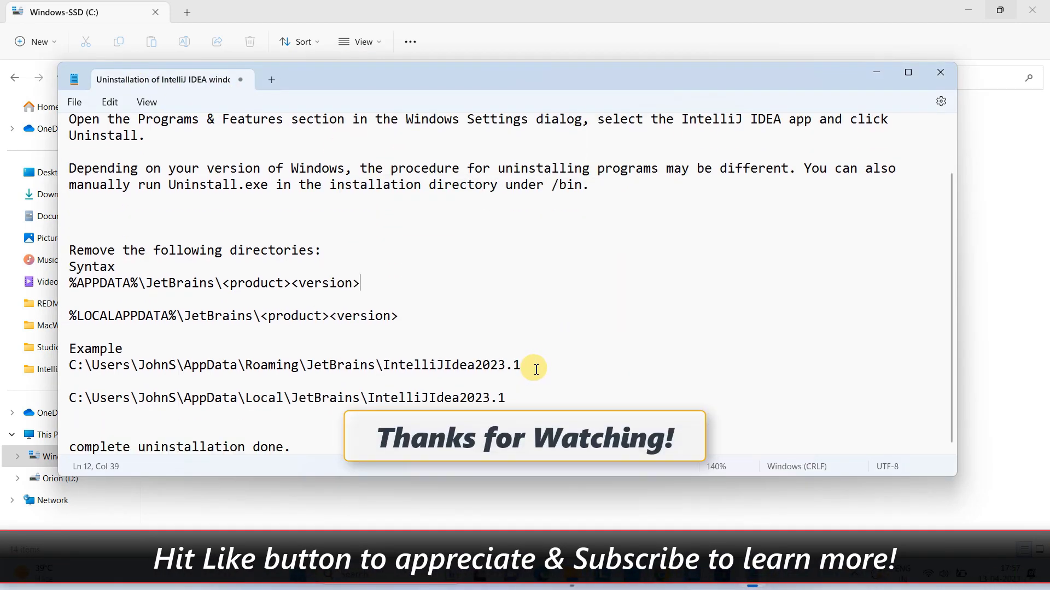